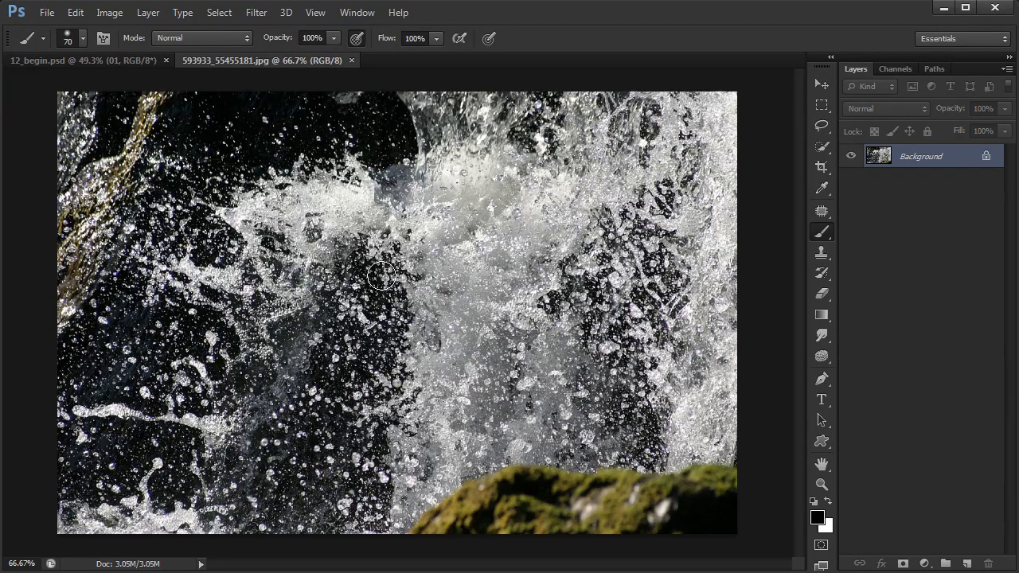
# Outline an irregular patch of water droplets over the dark area beside the waterfall with the Lasso tool
pyautogui.press('l')
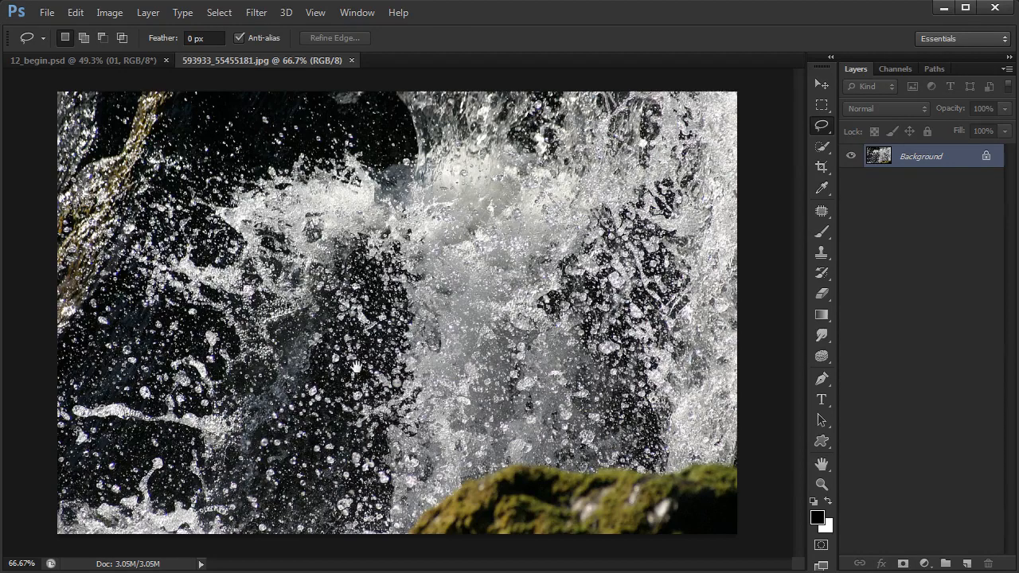
pyautogui.moveTo(352, 370); pyautogui.dragTo(399, 374)
pyautogui.moveTo(399, 389)
pyautogui.mouseDown()
pyautogui.moveTo(429, 322)
pyautogui.moveTo(413, 302)
pyautogui.moveTo(476, 432)
pyautogui.moveTo(435, 358)
pyautogui.mouseUp()
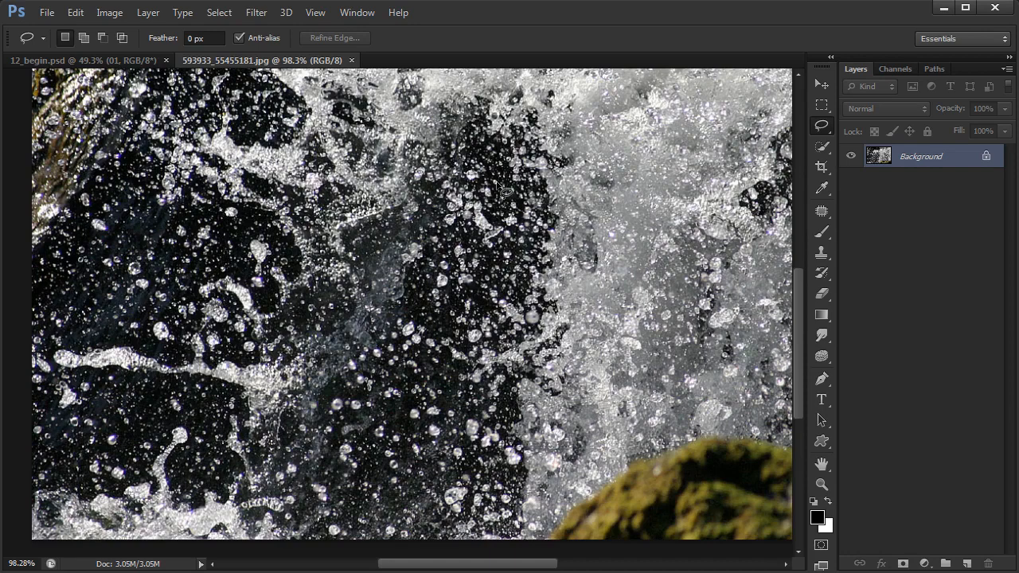
pyautogui.moveTo(481, 158)
pyautogui.mouseDown()
pyautogui.moveTo(450, 152)
pyautogui.moveTo(392, 207)
pyautogui.moveTo(355, 279)
pyautogui.moveTo(327, 307)
pyautogui.moveTo(312, 356)
pyautogui.moveTo(332, 428)
pyautogui.moveTo(388, 475)
pyautogui.moveTo(435, 471)
pyautogui.moveTo(455, 450)
pyautogui.moveTo(471, 330)
pyautogui.moveTo(516, 283)
pyautogui.moveTo(528, 237)
pyautogui.moveTo(513, 179)
pyautogui.mouseUp()
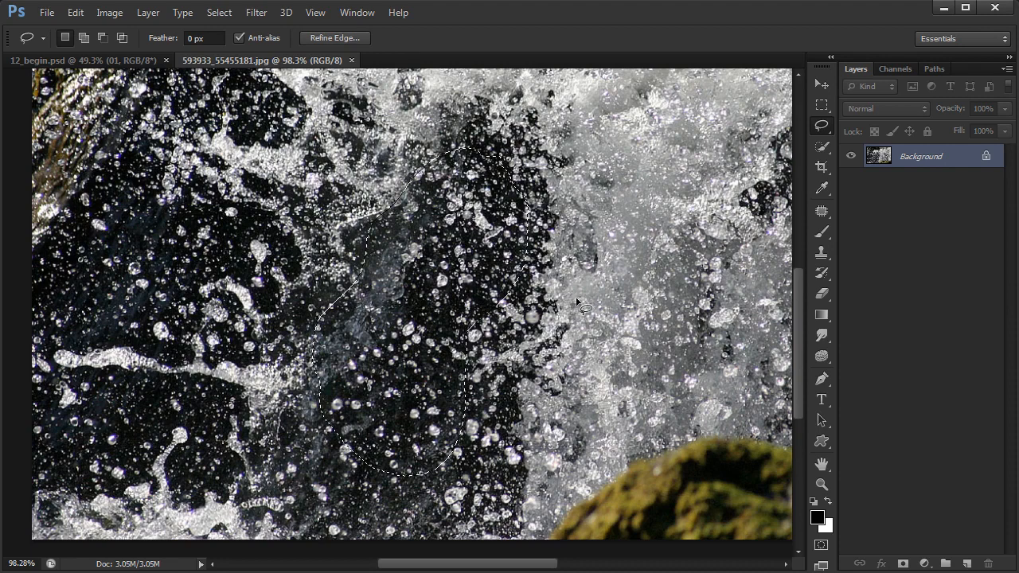
# Copy the selected droplets and paste them into a new 277 x 421 pixel RGB document with a white background
pyautogui.hotkey('ctrl', 'c')
pyautogui.hotkey('ctrl', 'n')
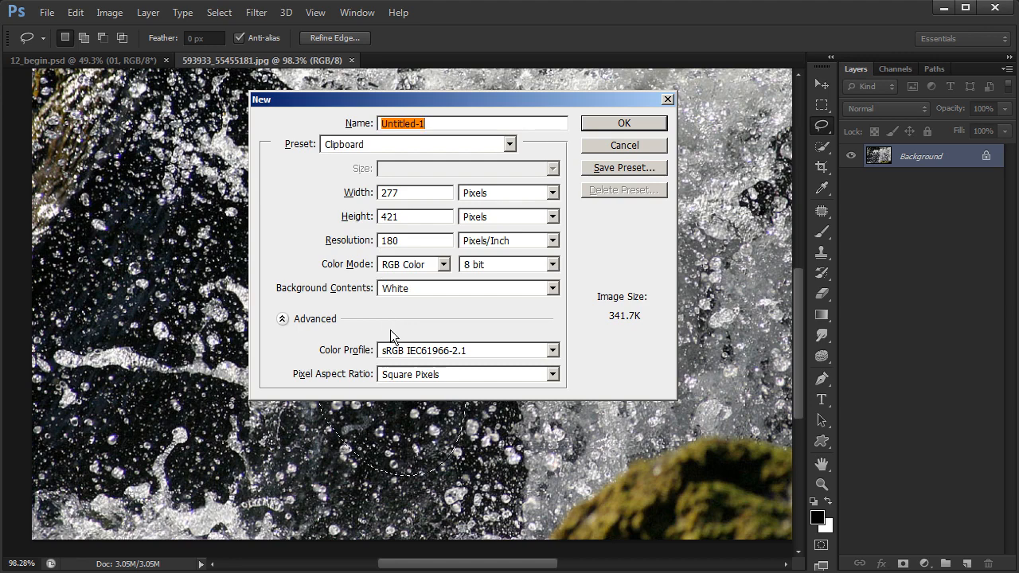
pyautogui.click(610, 124)
pyautogui.hotkey('ctrl', 'v')
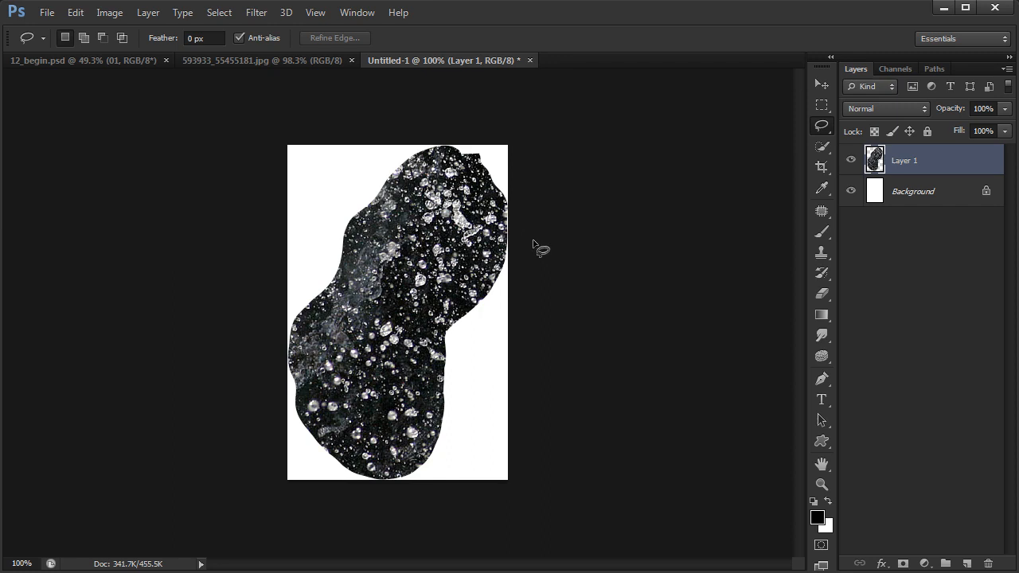
# Increase the pasted droplets' contrast with Levels, using input levels of 30, 0.79 and 229
pyautogui.hotkey('ctrl', 'l')
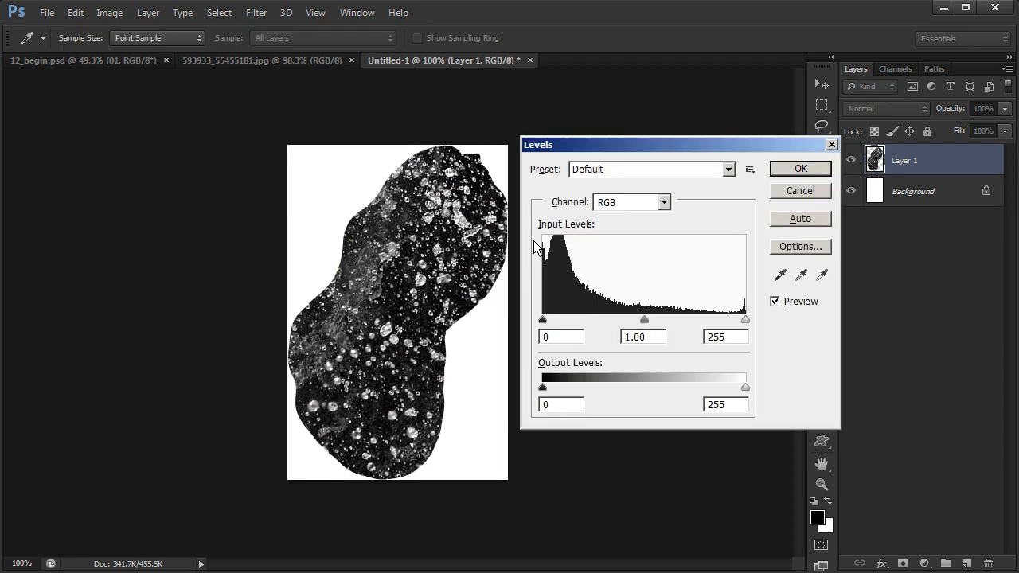
pyautogui.moveTo(434, 299); pyautogui.dragTo(436, 329)
pyautogui.moveTo(545, 322); pyautogui.dragTo(566, 319)
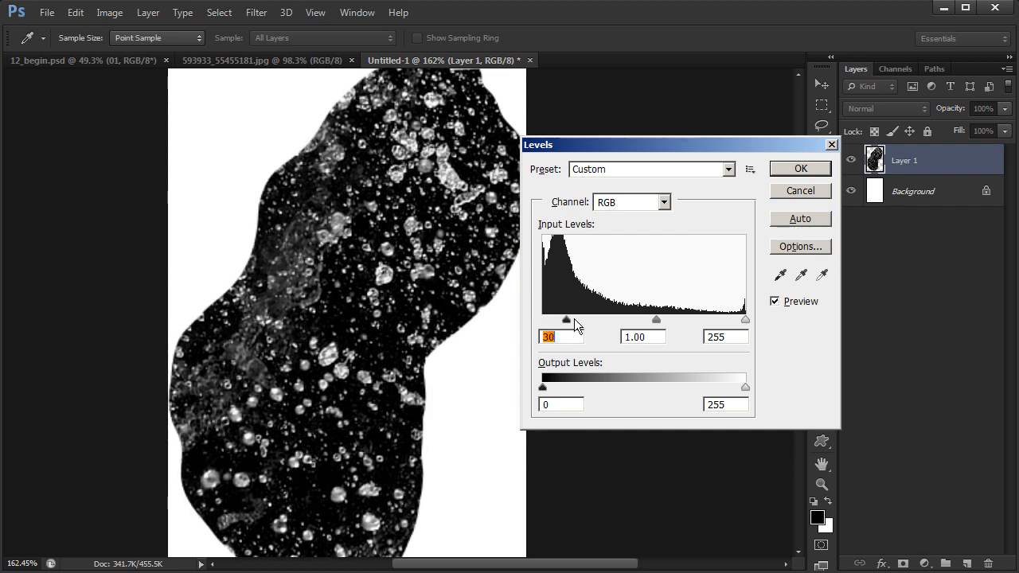
pyautogui.moveTo(658, 322); pyautogui.dragTo(660, 320)
pyautogui.moveTo(745, 320); pyautogui.dragTo(722, 319)
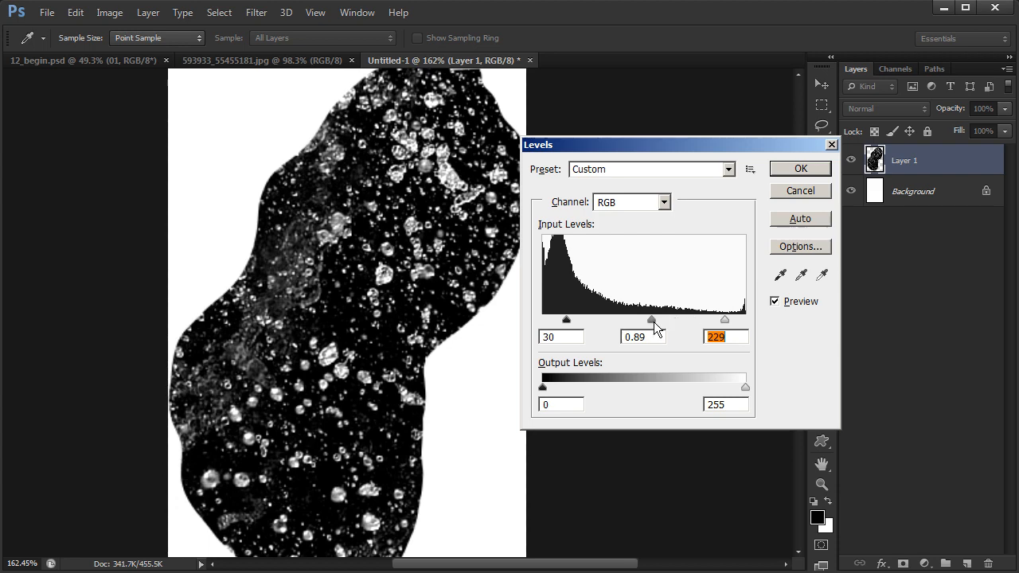
pyautogui.moveTo(654, 322); pyautogui.dragTo(657, 319)
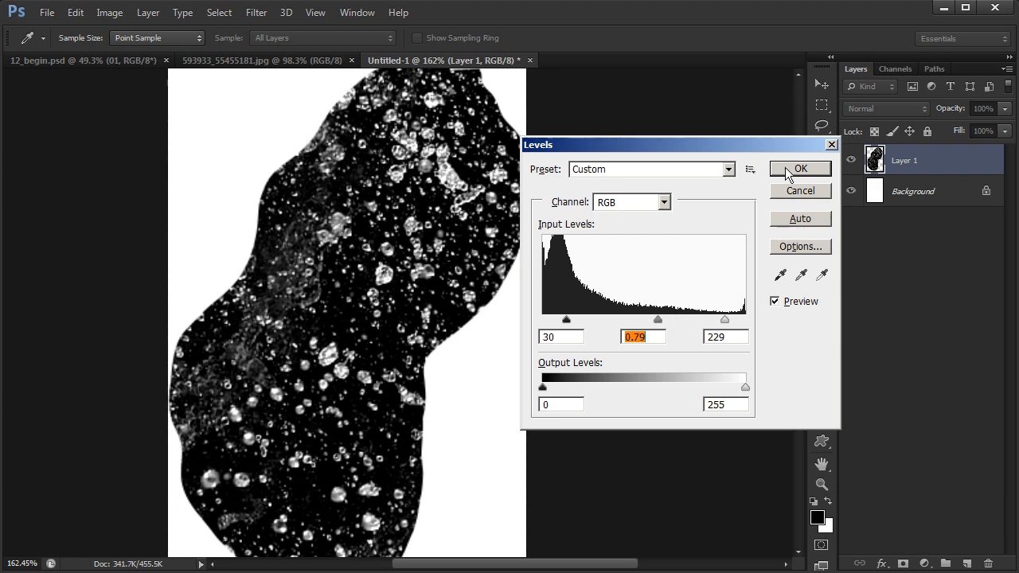
pyautogui.click(788, 168)
pyautogui.press('l')
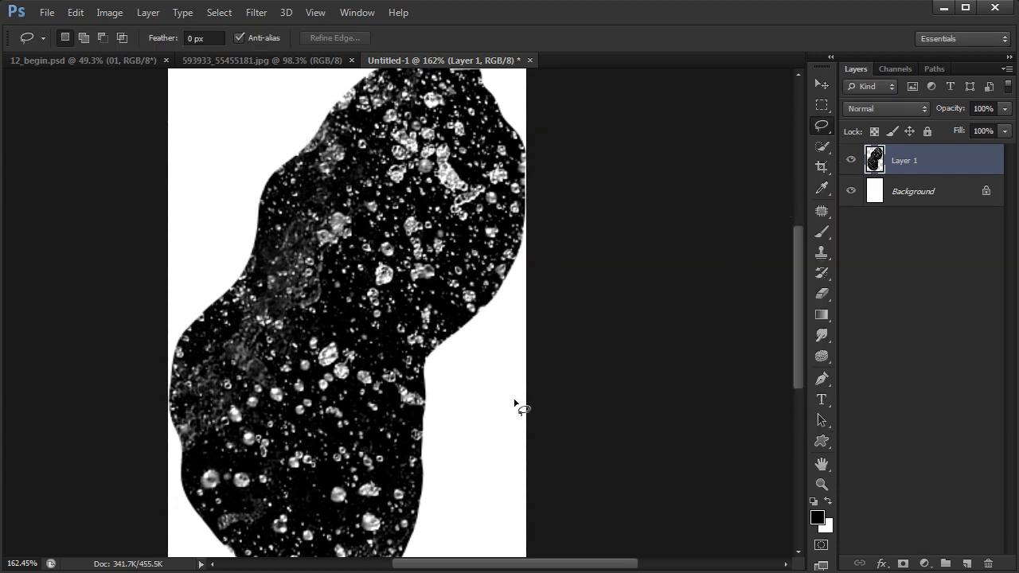
# Invert the droplet layer's colors to get dark splatters on white
pyautogui.hotkey('ctrl', 'i')
pyautogui.moveTo(491, 237)
pyautogui.mouseDown()
pyautogui.moveTo(509, 253)
pyautogui.moveTo(516, 239)
pyautogui.mouseUp()
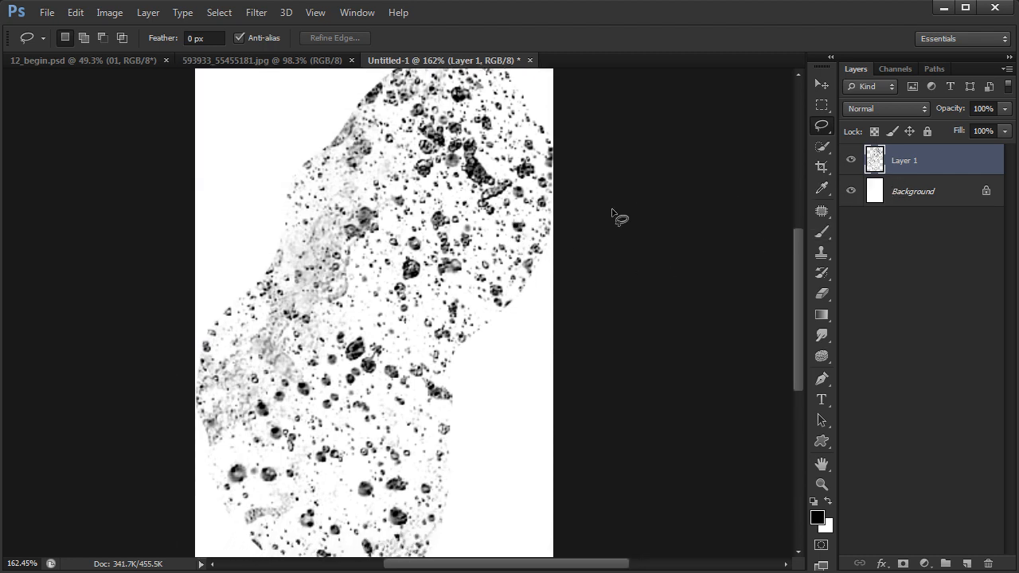
pyautogui.moveTo(504, 175); pyautogui.dragTo(507, 188)
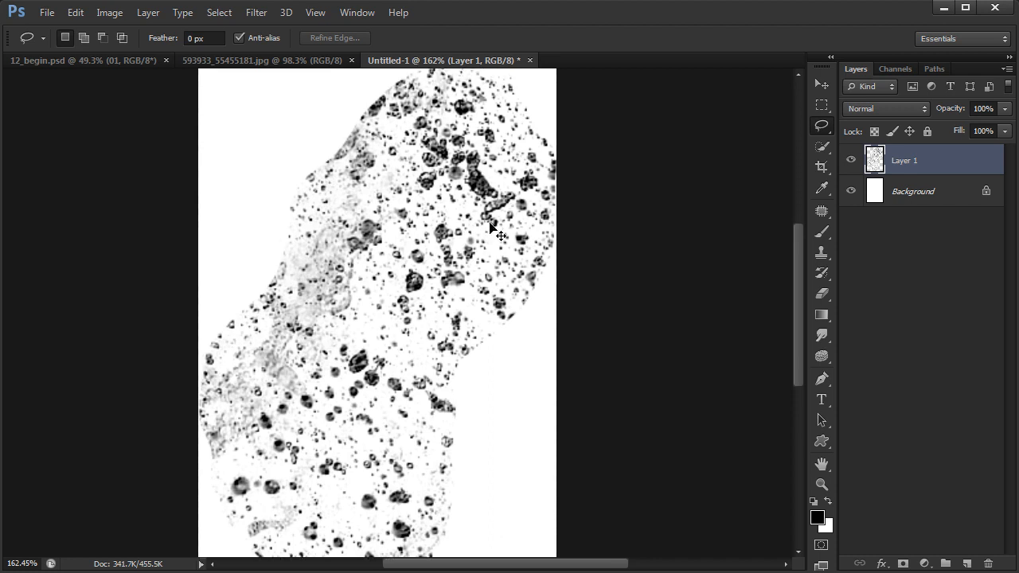
# Clean up the inverted splatters with Levels, using input levels of 31, 1.31 and 214
pyautogui.hotkey('ctrl', 'l')
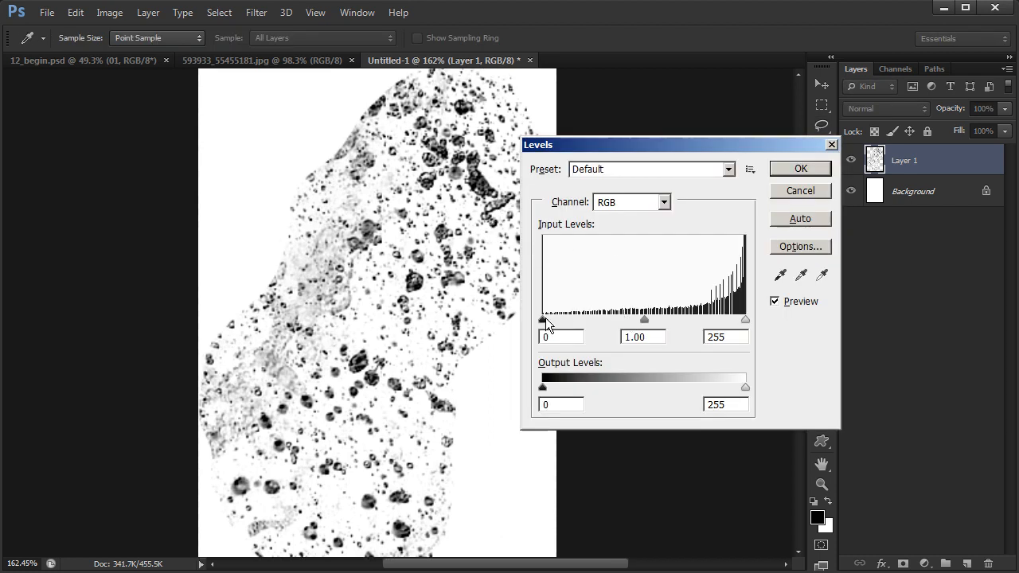
pyautogui.moveTo(546, 318); pyautogui.dragTo(567, 318)
pyautogui.moveTo(744, 322); pyautogui.dragTo(720, 319)
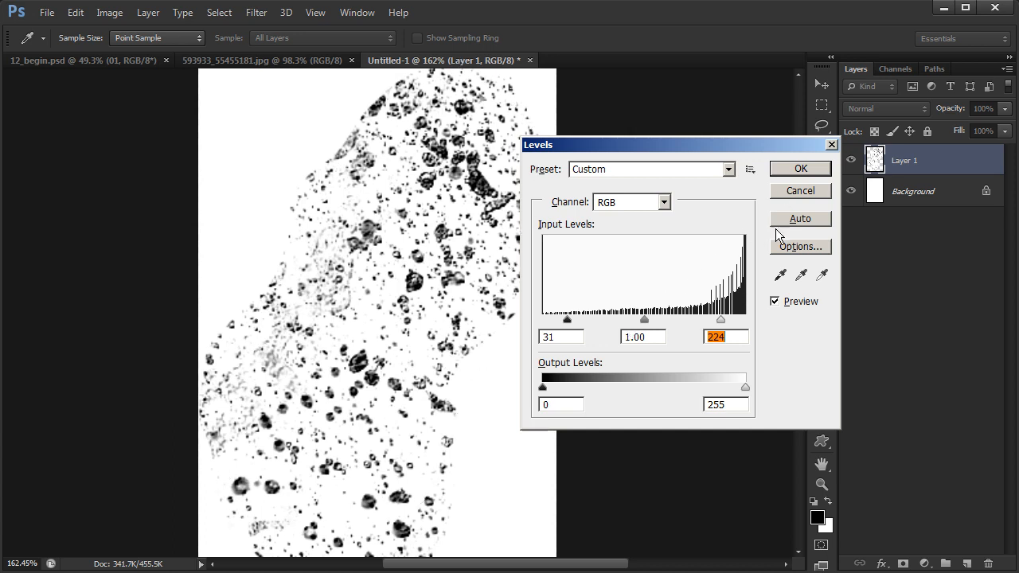
pyautogui.press('Down')
pyautogui.press('Down')
pyautogui.press('Down')
pyautogui.press('Down')
pyautogui.press('Down')
pyautogui.press('Down')
pyautogui.press('Down')
pyautogui.press('Down')
pyautogui.press('Down')
pyautogui.press('Down')
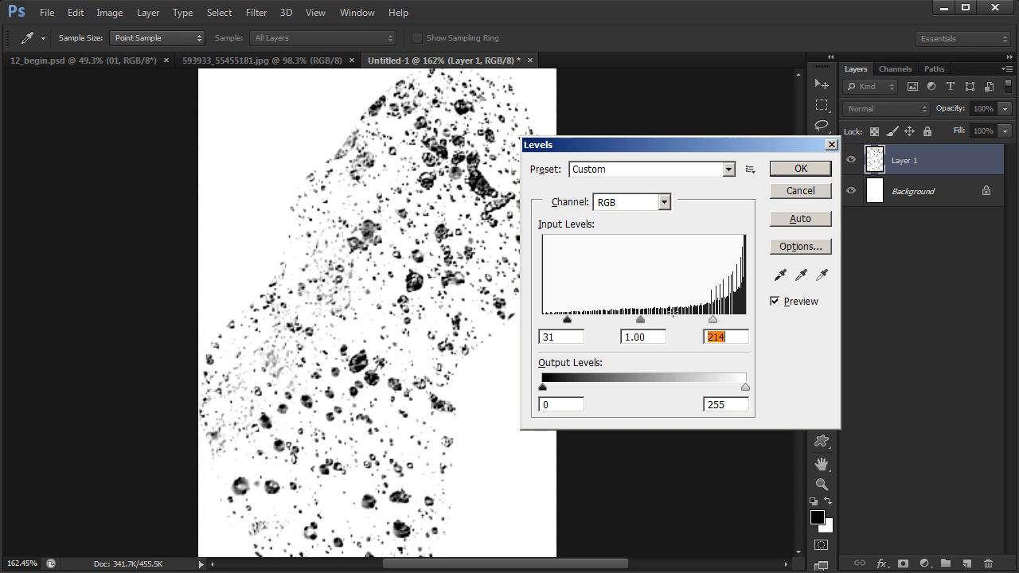
pyautogui.moveTo(641, 320); pyautogui.dragTo(632, 326)
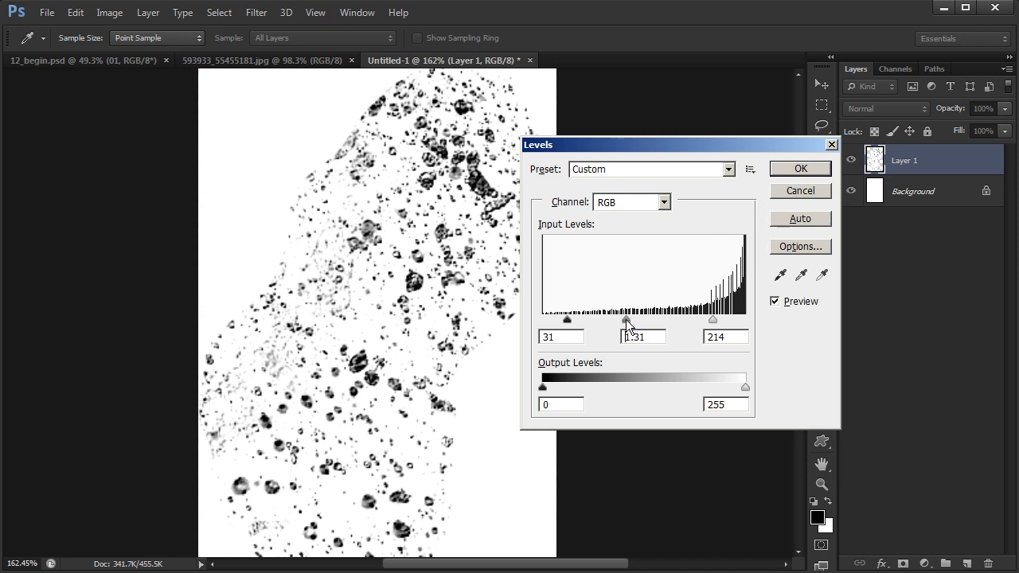
pyautogui.click(799, 170)
# Extend the canvas with the Crop tool to leave a white margin around the splatters on all four sides
pyautogui.scroll(-3, 590, 328)
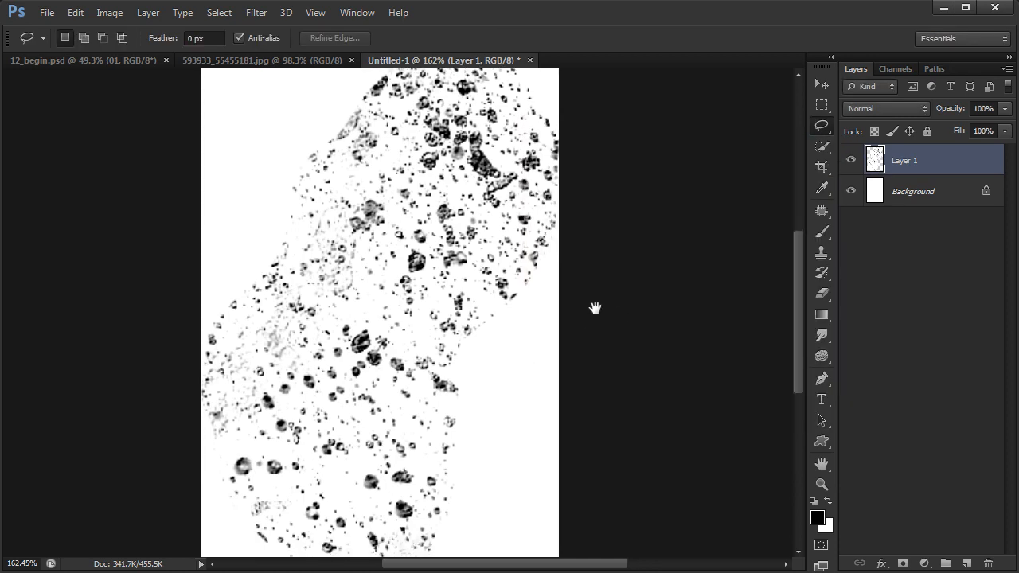
pyautogui.scroll(-2, 590, 340)
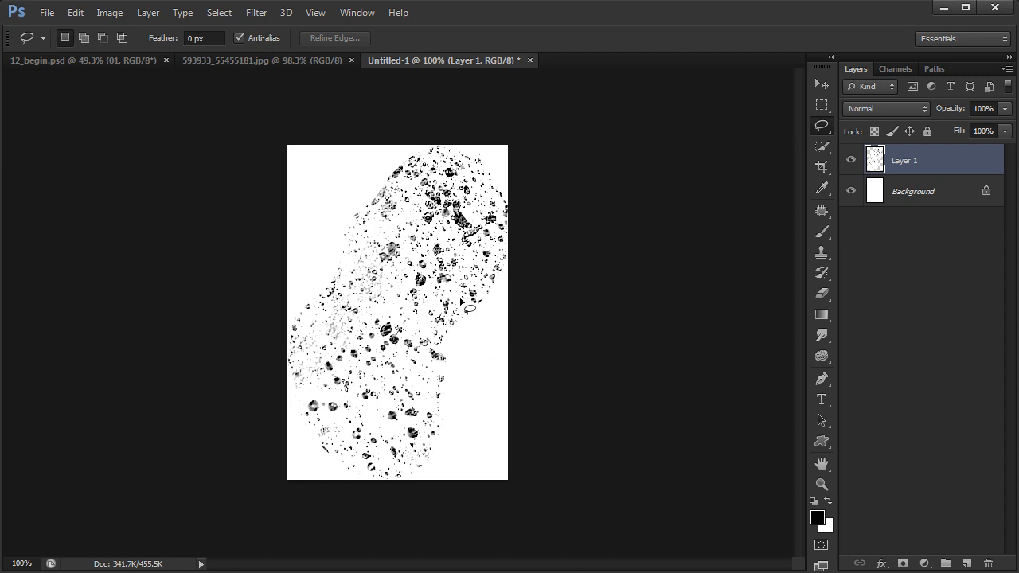
pyautogui.press('c')
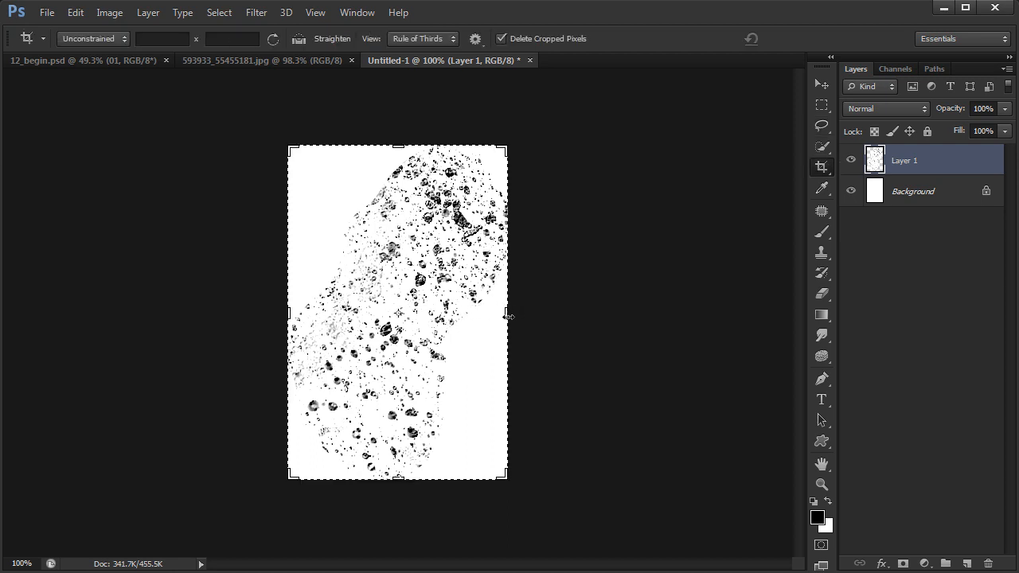
pyautogui.moveTo(508, 317); pyautogui.dragTo(555, 322)
pyautogui.moveTo(401, 145); pyautogui.dragTo(401, 133)
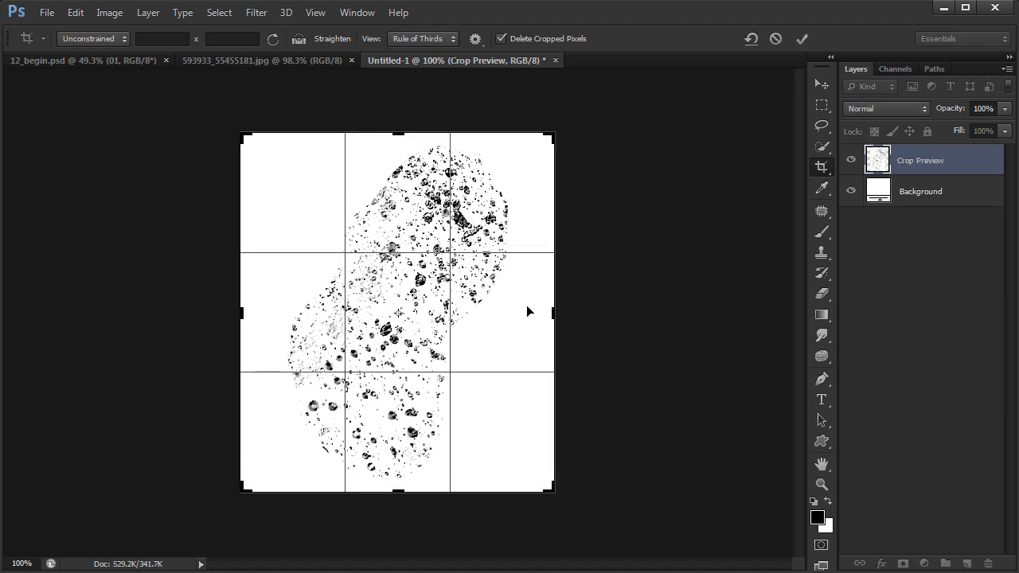
pyautogui.press('Return')
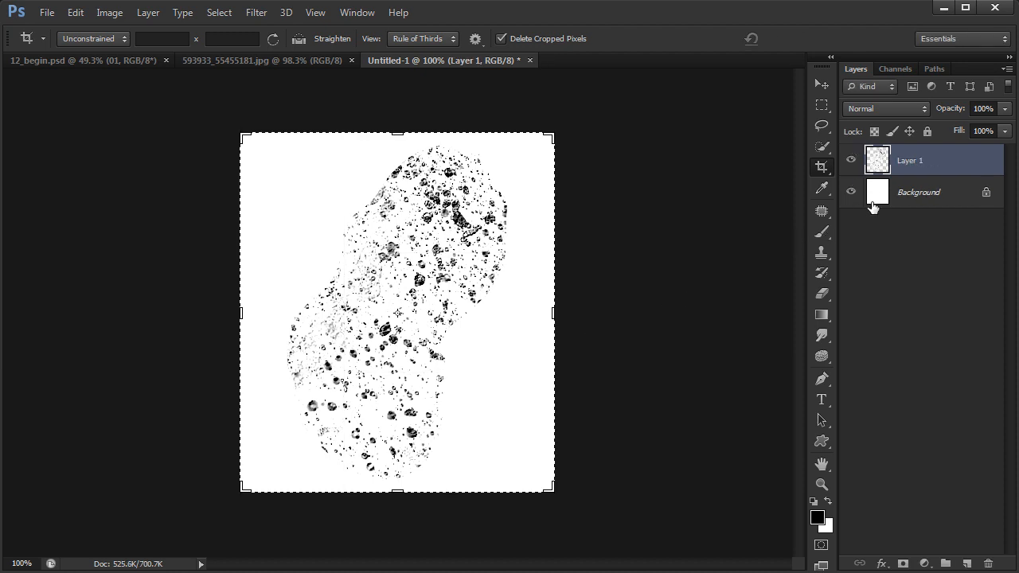
# Merge the splatter layer down into the white background
pyautogui.moveTo(873, 207); pyautogui.dragTo(875, 211)
pyautogui.hotkey('ctrl', 'e')
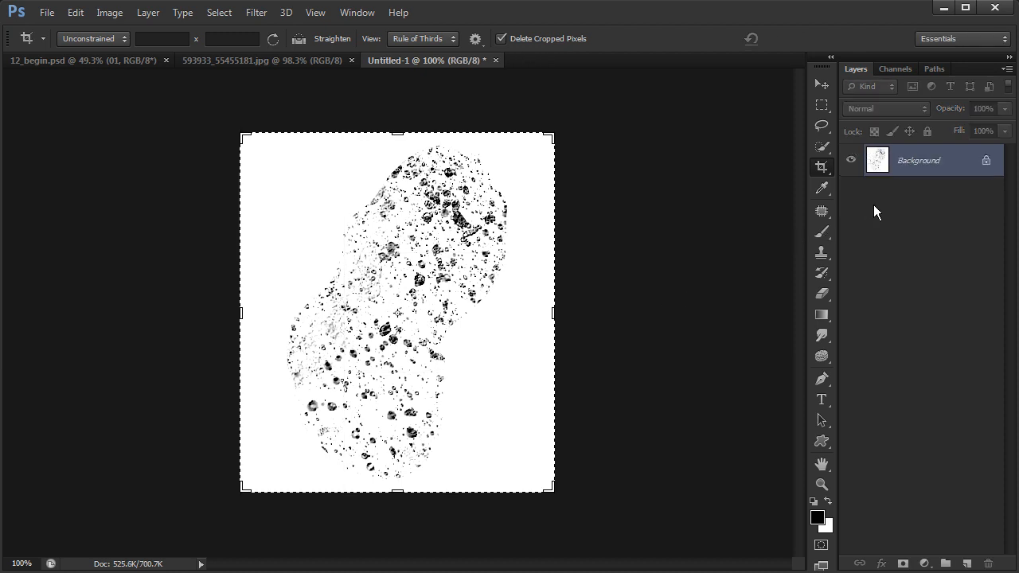
pyautogui.moveTo(497, 242); pyautogui.dragTo(525, 255)
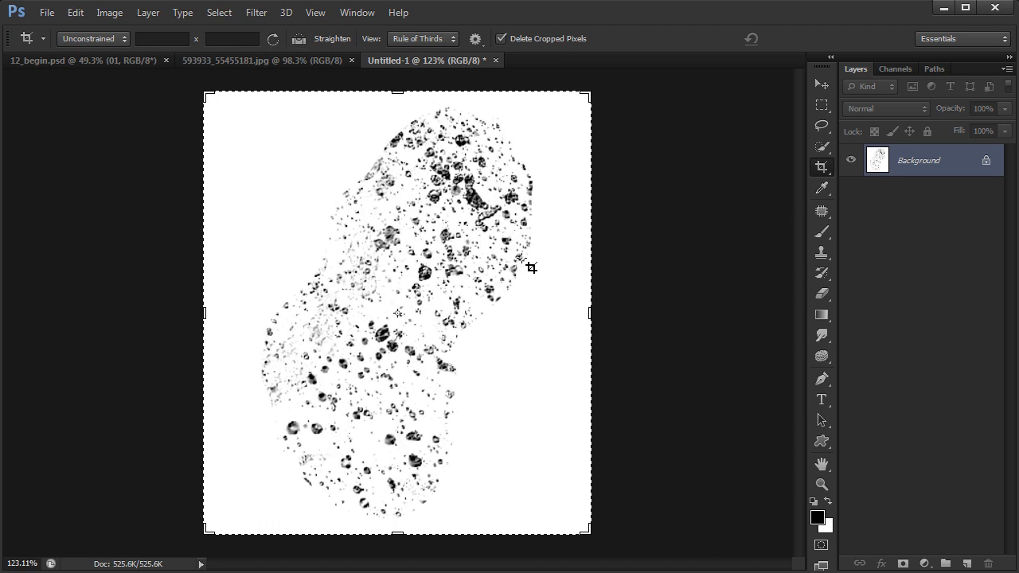
pyautogui.press('l')
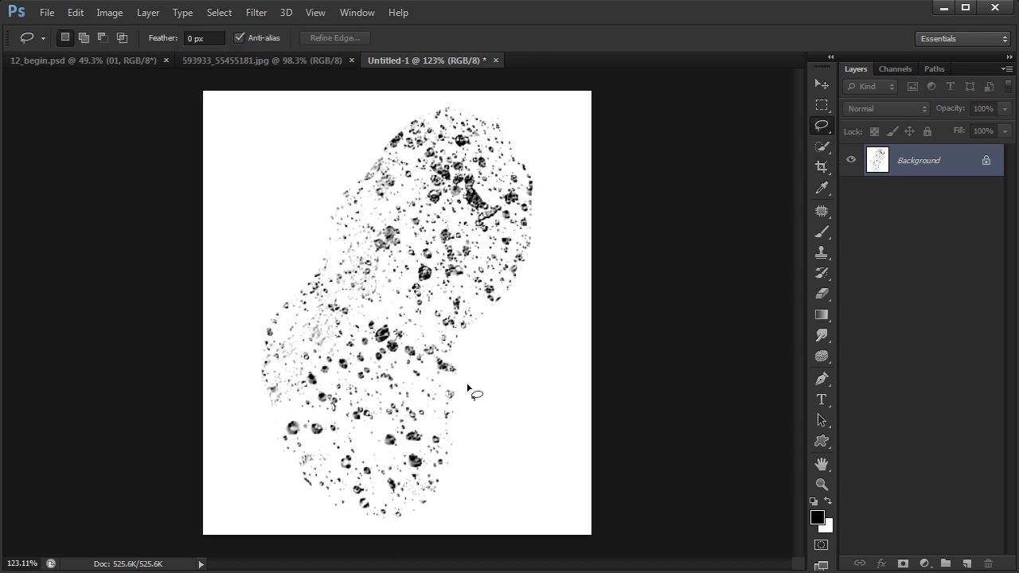
pyautogui.scroll(1, 498, 290)
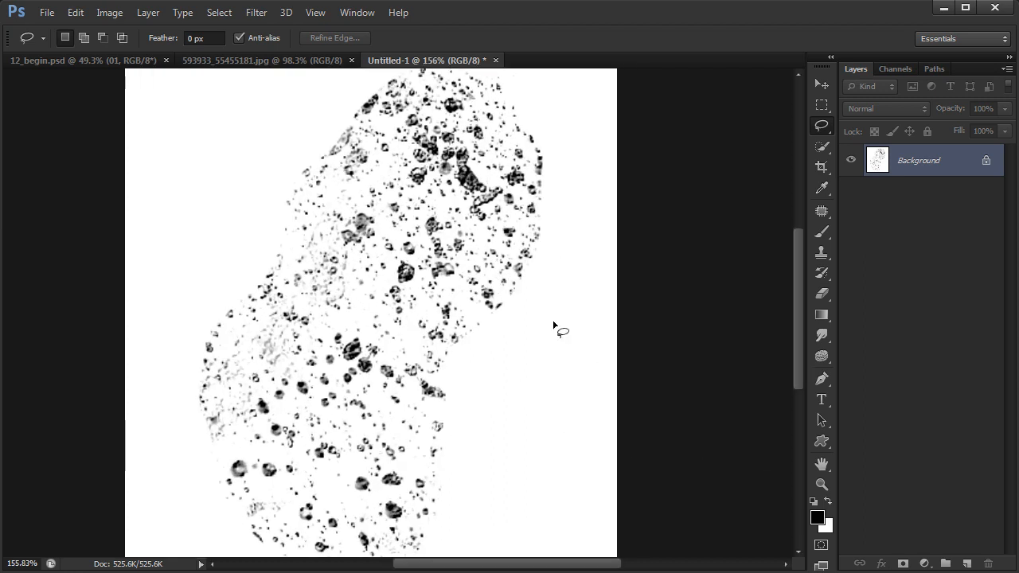
pyautogui.scroll(1, 467, 173)
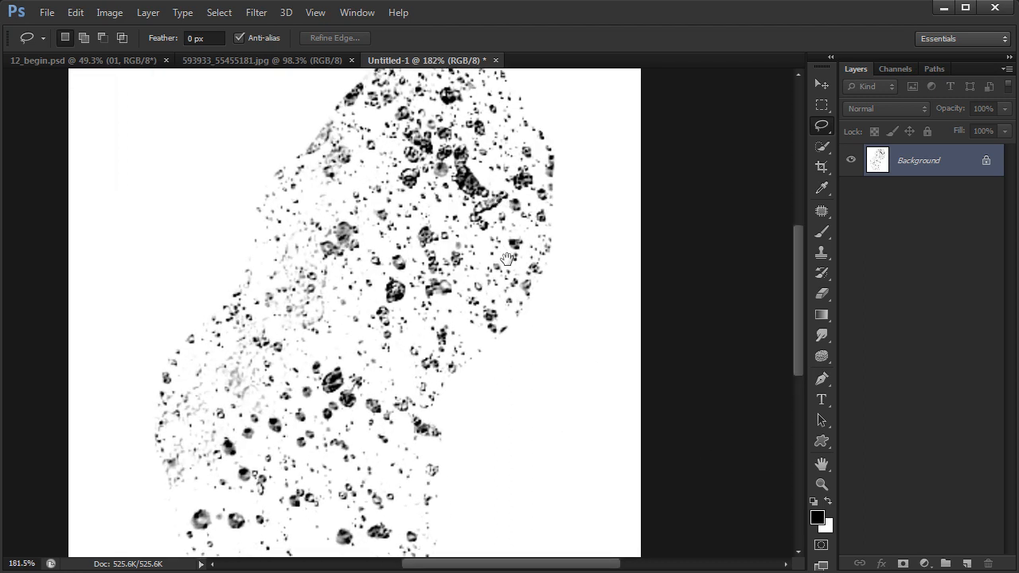
pyautogui.moveTo(523, 338); pyautogui.dragTo(532, 352)
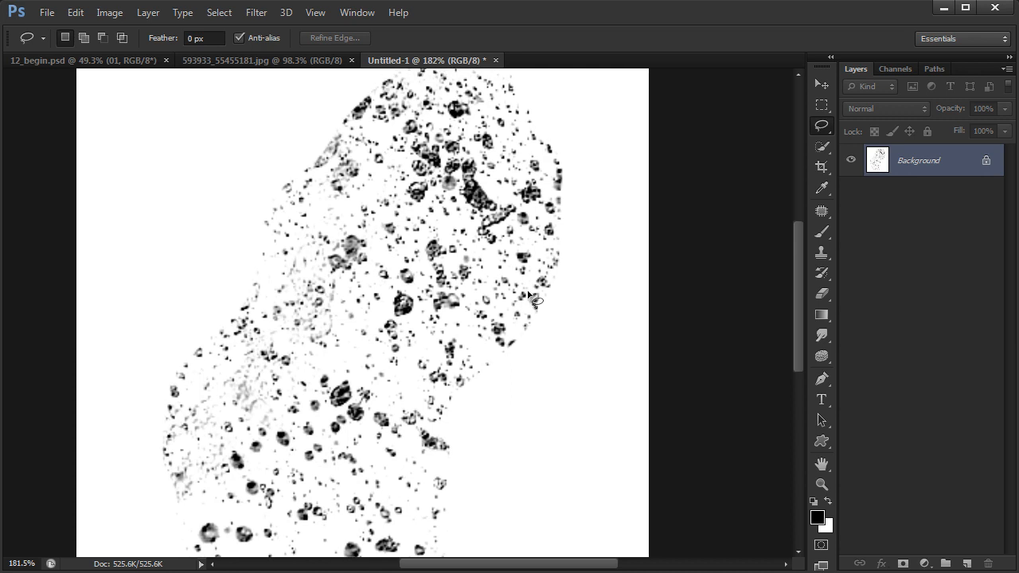
pyautogui.moveTo(479, 182)
pyautogui.mouseDown()
pyautogui.moveTo(471, 155)
pyautogui.moveTo(461, 182)
pyautogui.moveTo(471, 209)
pyautogui.moveTo(481, 205)
pyautogui.mouseUp()
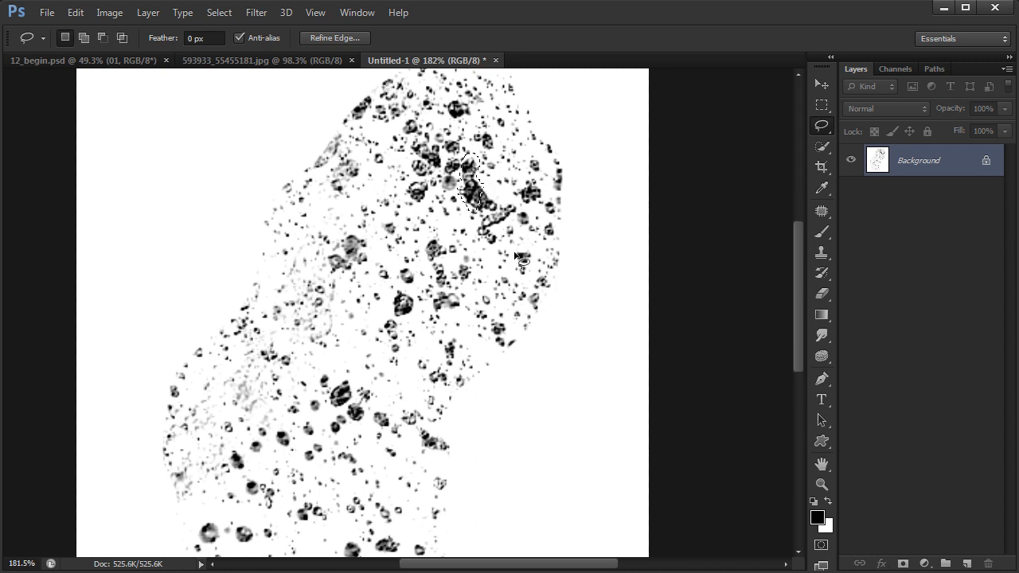
pyautogui.click(513, 241)
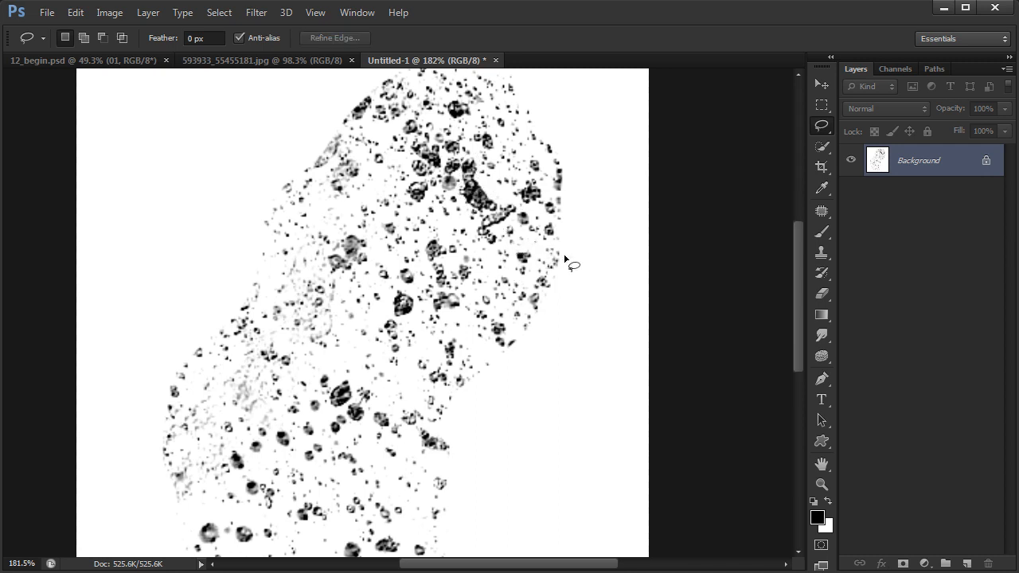
# Outline the large elongated dark blob with the Patch tool and try replacing it with nearby texture using Very Loose adaptation
pyautogui.press('j')
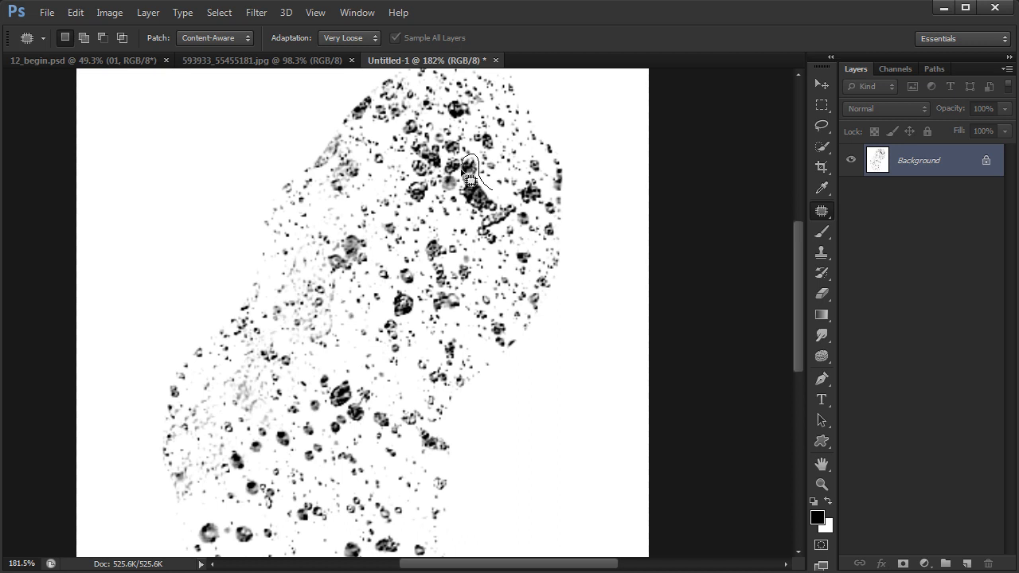
pyautogui.moveTo(472, 181)
pyautogui.mouseDown()
pyautogui.moveTo(471, 211)
pyautogui.moveTo(500, 205)
pyautogui.moveTo(493, 191)
pyautogui.moveTo(459, 225)
pyautogui.moveTo(421, 235)
pyautogui.moveTo(357, 217)
pyautogui.moveTo(332, 220)
pyautogui.mouseUp()
pyautogui.hotkey('ctrl', 'z')
pyautogui.moveTo(477, 192); pyautogui.dragTo(476, 263)
# Try patching the outlined blob from the nearby droplets with Medium and Very Loose adaptation
pyautogui.click(348, 37)
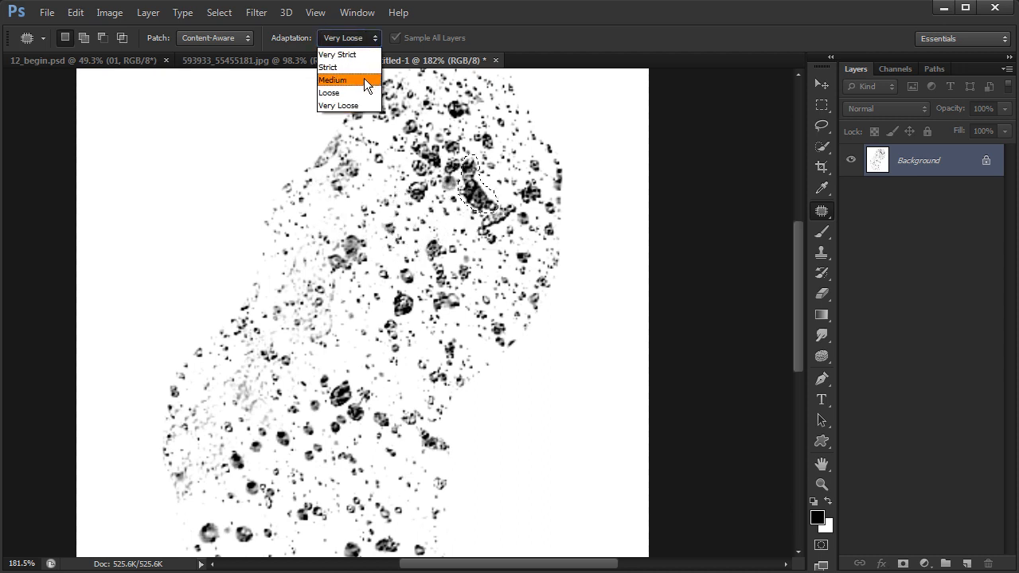
pyautogui.click(363, 77)
pyautogui.moveTo(479, 196); pyautogui.dragTo(408, 234)
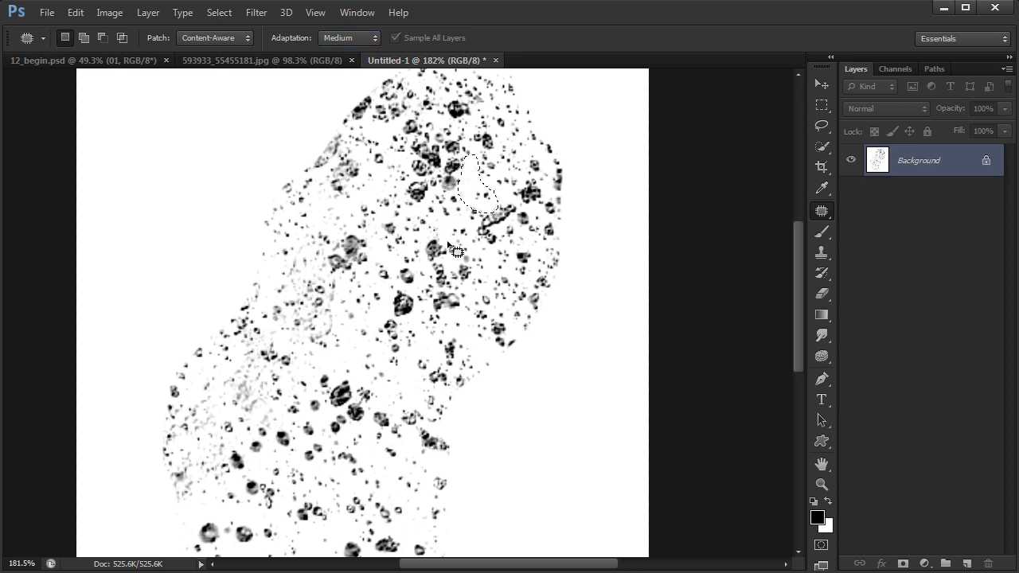
pyautogui.click(363, 38)
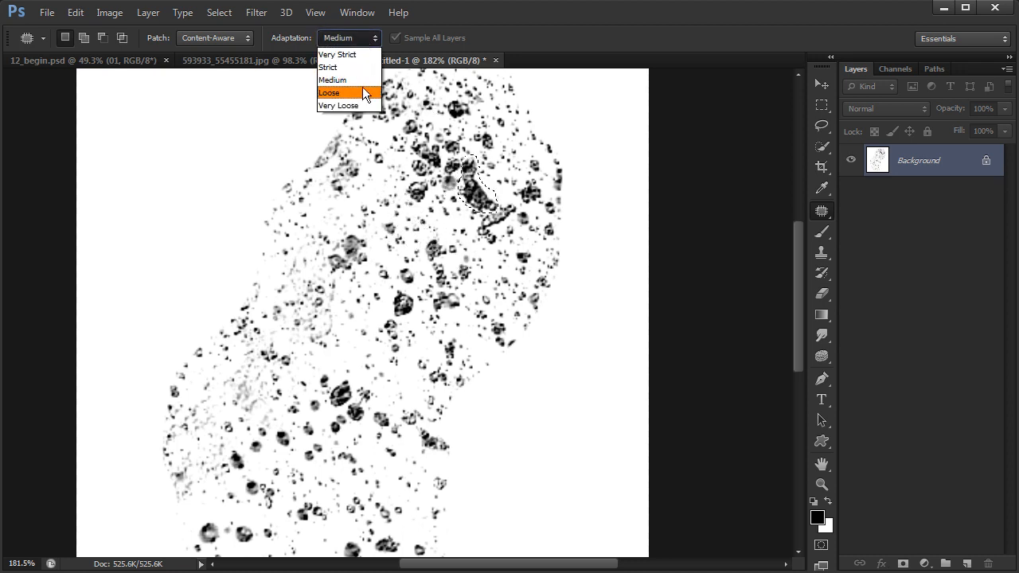
pyautogui.click(359, 106)
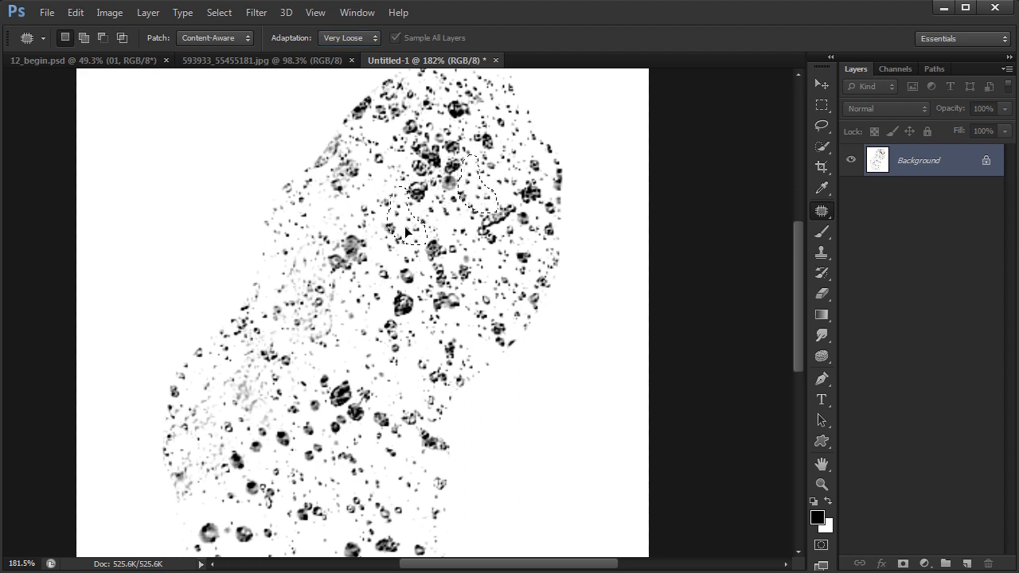
# Patch the outlined elongated blob from the droplets below it, trying Very Strict adaptation before applying Very Loose
pyautogui.click(357, 38)
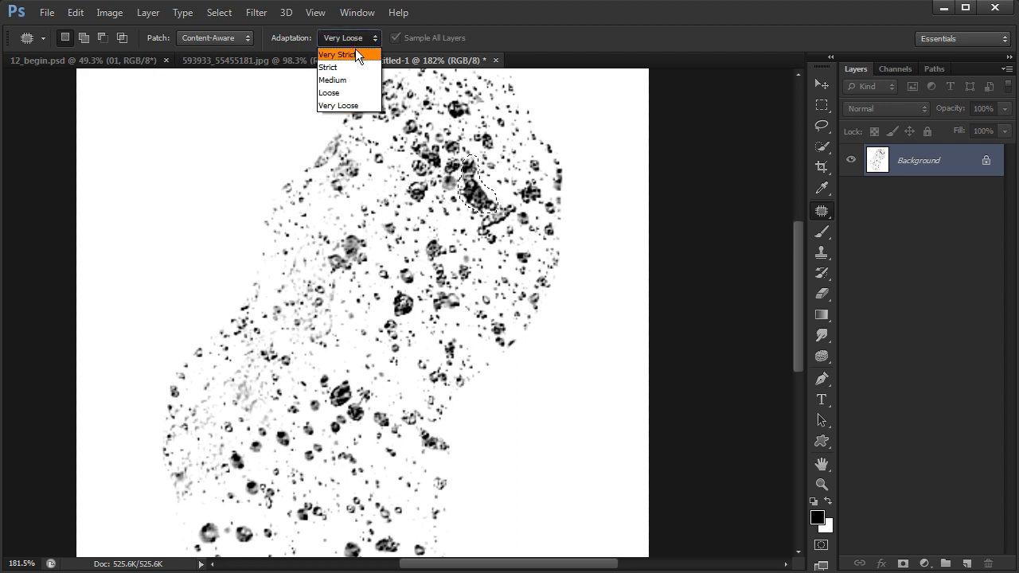
pyautogui.click(355, 48)
pyautogui.moveTo(489, 181); pyautogui.dragTo(464, 309)
pyautogui.click(358, 38)
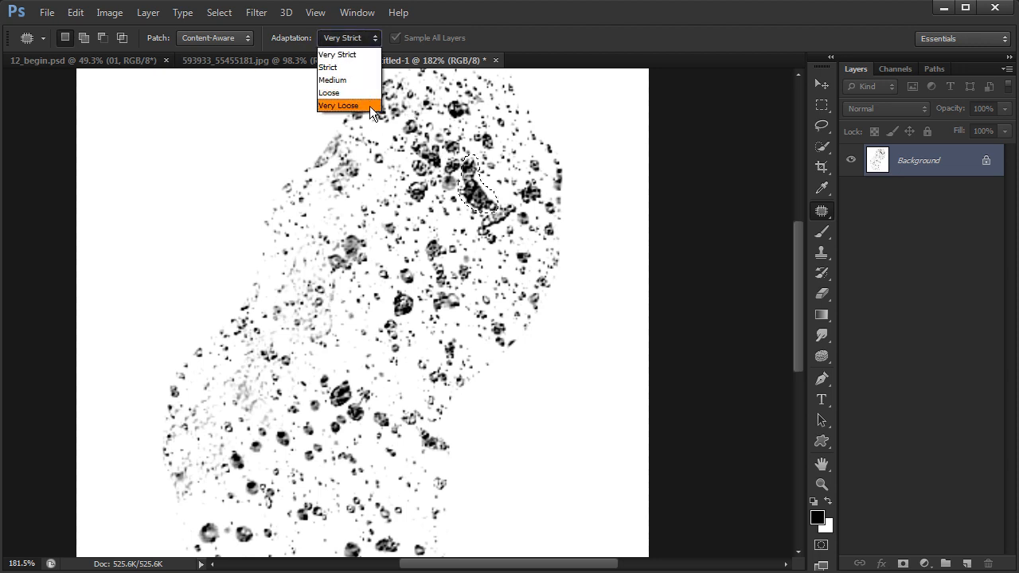
pyautogui.click(369, 106)
pyautogui.moveTo(485, 205); pyautogui.dragTo(461, 275)
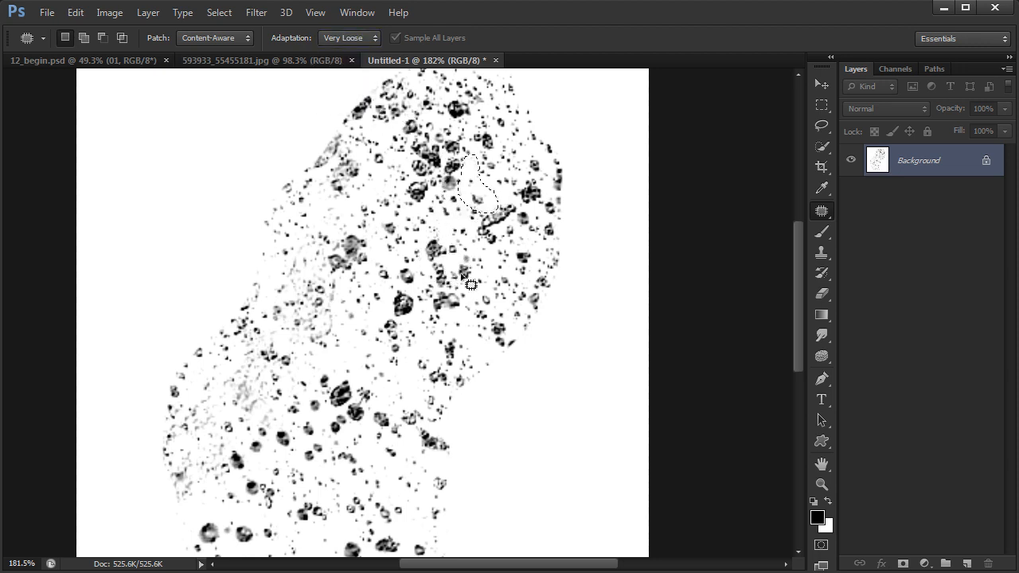
# Patch the cluster of dark blobs in the upper part of the splatter with nearby sparse droplet texture, using Very Loose adaptation
pyautogui.moveTo(442, 147)
pyautogui.mouseDown()
pyautogui.moveTo(430, 135)
pyautogui.moveTo(408, 147)
pyautogui.moveTo(424, 172)
pyautogui.moveTo(446, 179)
pyautogui.moveTo(453, 155)
pyautogui.moveTo(442, 145)
pyautogui.moveTo(384, 232)
pyautogui.mouseUp()
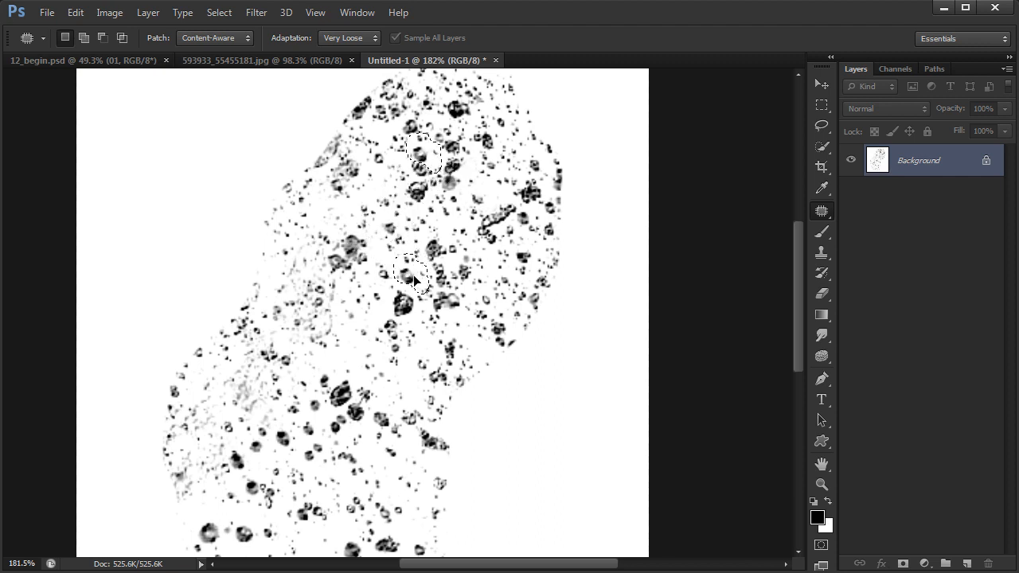
pyautogui.moveTo(470, 148)
pyautogui.mouseDown()
pyautogui.moveTo(449, 132)
pyautogui.moveTo(436, 144)
pyautogui.moveTo(470, 148)
pyautogui.moveTo(386, 217)
pyautogui.mouseUp()
pyautogui.moveTo(466, 177)
pyautogui.mouseDown()
pyautogui.moveTo(433, 169)
pyautogui.moveTo(426, 185)
pyautogui.moveTo(435, 196)
pyautogui.moveTo(461, 194)
pyautogui.moveTo(354, 253)
pyautogui.moveTo(324, 292)
pyautogui.mouseUp()
pyautogui.moveTo(312, 268); pyautogui.dragTo(312, 269)
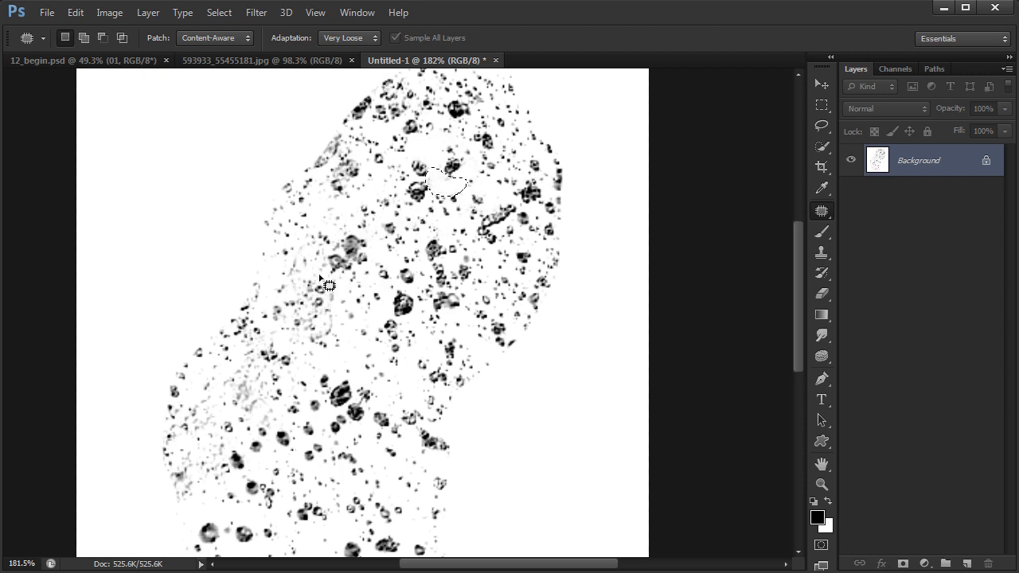
pyautogui.moveTo(329, 279); pyautogui.dragTo(330, 280)
pyautogui.moveTo(431, 258)
pyautogui.mouseDown()
pyautogui.moveTo(442, 244)
pyautogui.moveTo(346, 236)
pyautogui.mouseUp()
# Deselect the patched area and set up the Clone Stamp with a 14 px brush at 85% hardness
pyautogui.press('s')
pyautogui.hotkey('ctrl', 'd')
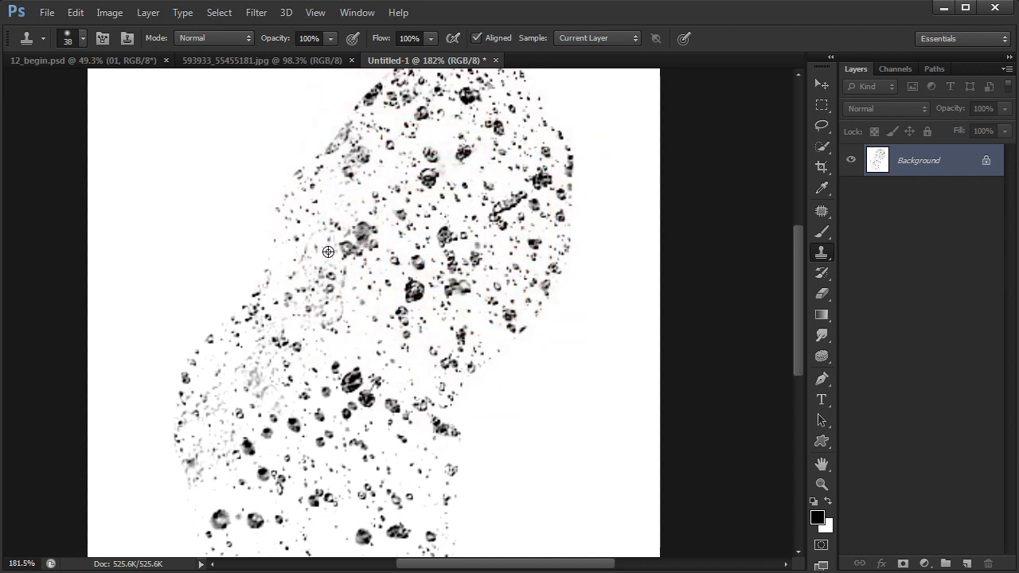
pyautogui.rightClick(414, 215)
pyautogui.moveTo(446, 294); pyautogui.dragTo(540, 294)
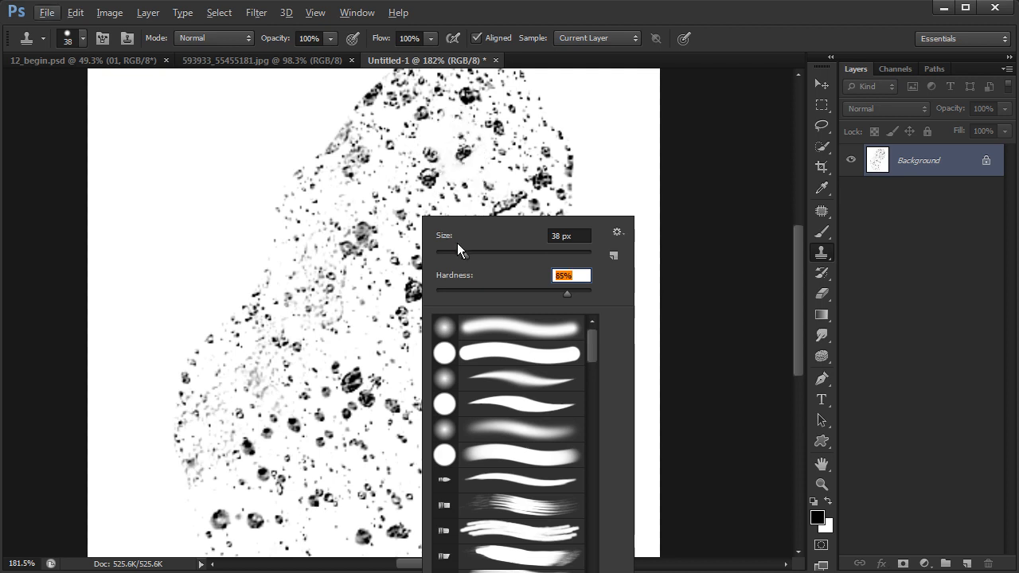
pyautogui.moveTo(465, 254); pyautogui.dragTo(445, 247)
pyautogui.click(442, 132)
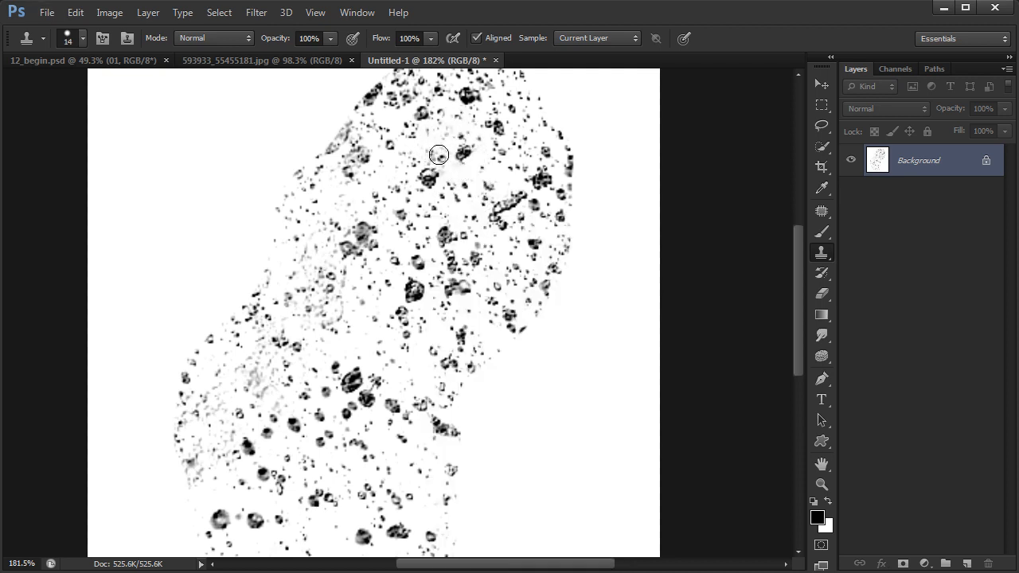
# Clone small droplets over the large dark blob, the grey droplet, the diagonal streak and the nearby smudge in the splatter's middle
pyautogui.moveTo(416, 364)
pyautogui.mouseDown()
pyautogui.moveTo(427, 333)
pyautogui.moveTo(364, 353)
pyautogui.mouseUp()
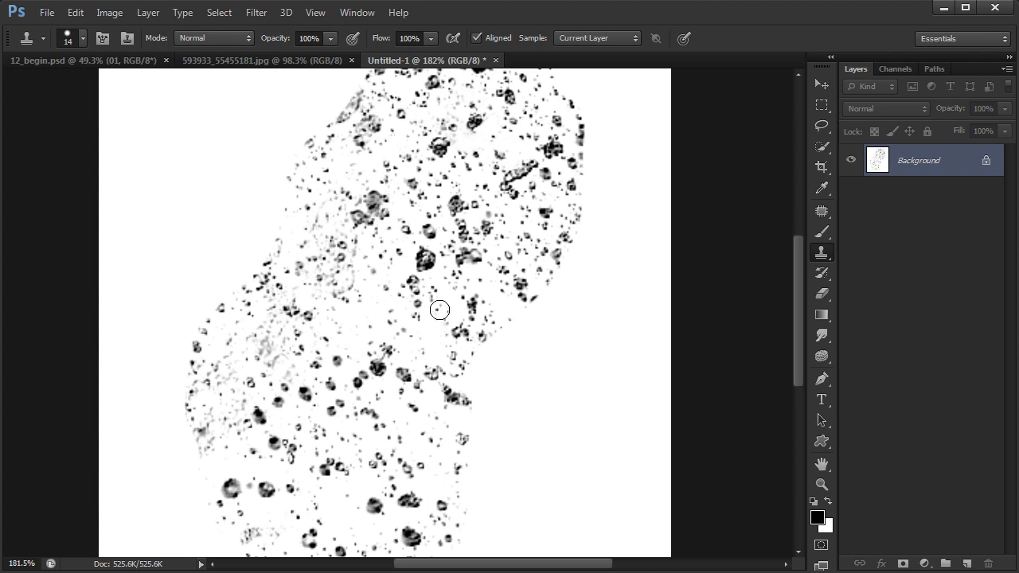
pyautogui.click(378, 367)
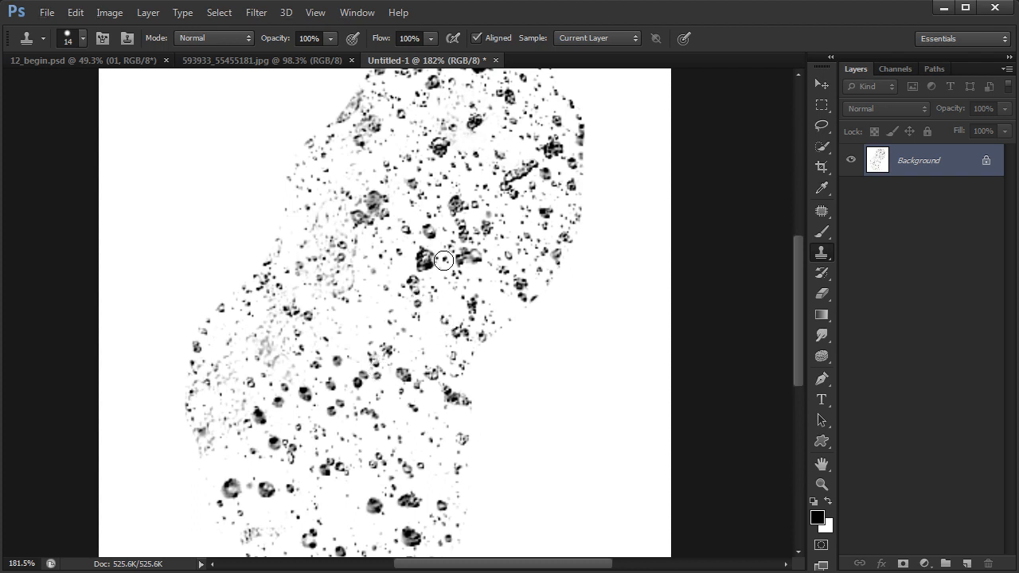
pyautogui.moveTo(380, 202); pyautogui.dragTo(387, 217)
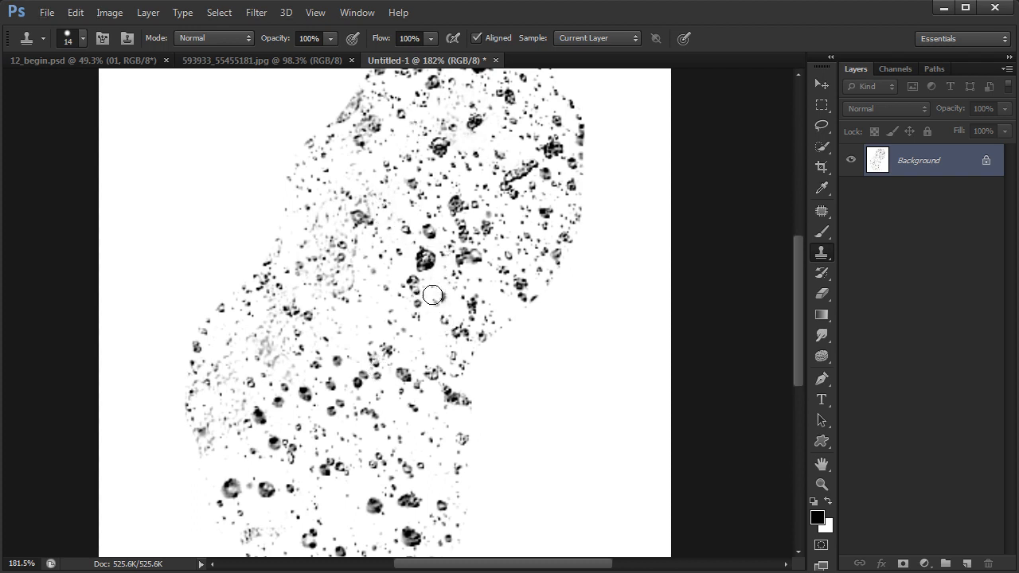
pyautogui.moveTo(522, 170); pyautogui.dragTo(512, 194)
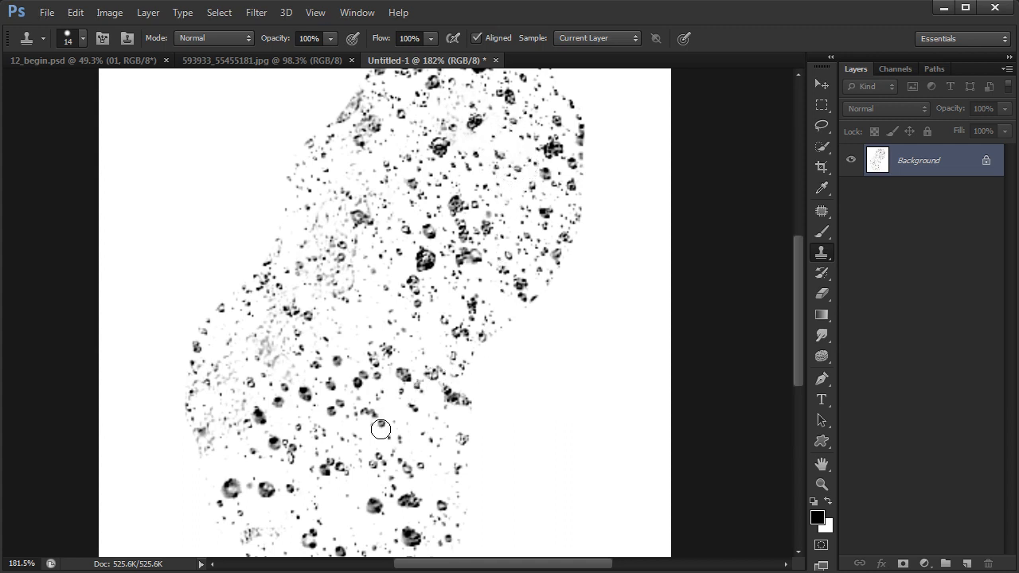
pyautogui.press('space')
pyautogui.moveTo(456, 311); pyautogui.dragTo(438, 297)
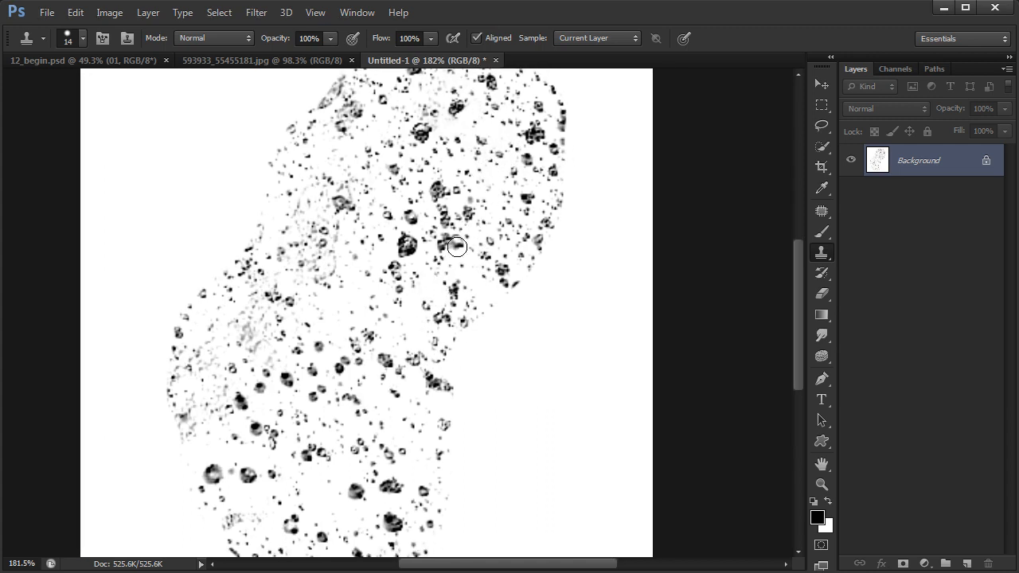
# Clone finer droplet texture over the larger round droplets in the lower half of the splatter, undoing an unwanted stamp
pyautogui.press('space')
pyautogui.moveTo(391, 321); pyautogui.dragTo(422, 209)
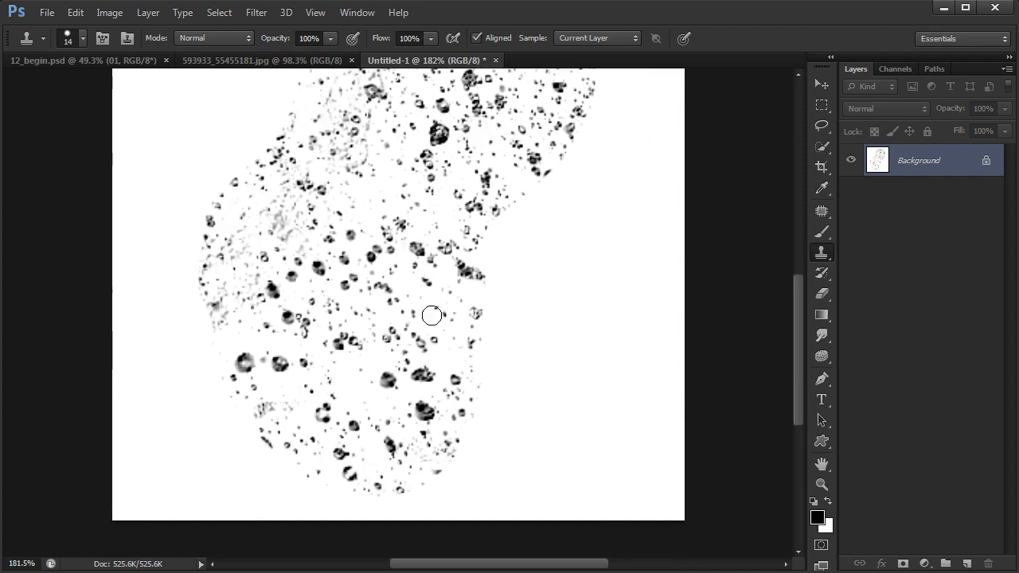
pyautogui.click(425, 410)
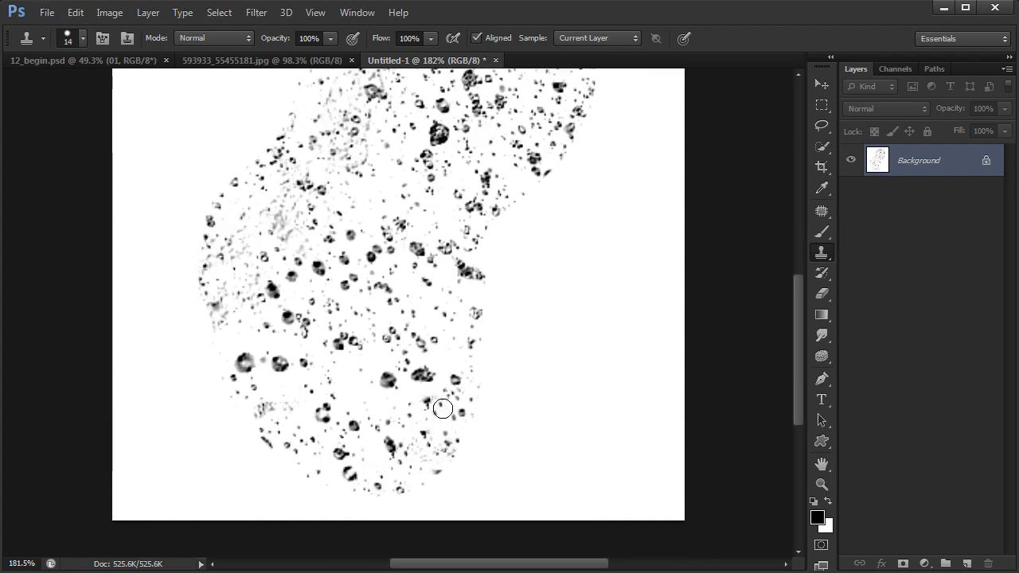
pyautogui.hotkey('ctrl', 'z')
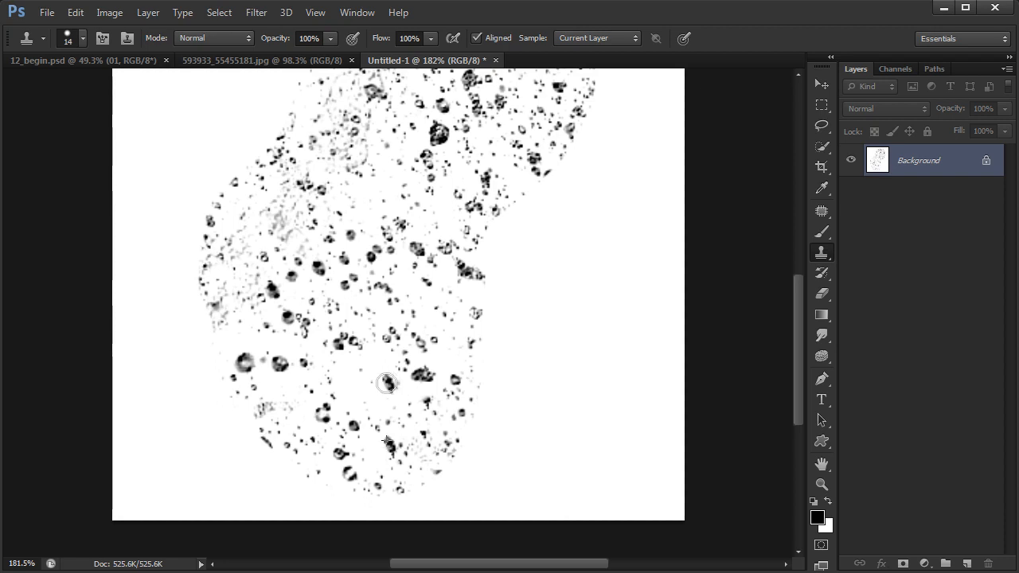
pyautogui.click(391, 385)
pyautogui.keyDown('alt'); pyautogui.click(367, 152); pyautogui.keyUp('alt')
pyautogui.moveTo(342, 268); pyautogui.dragTo(352, 277)
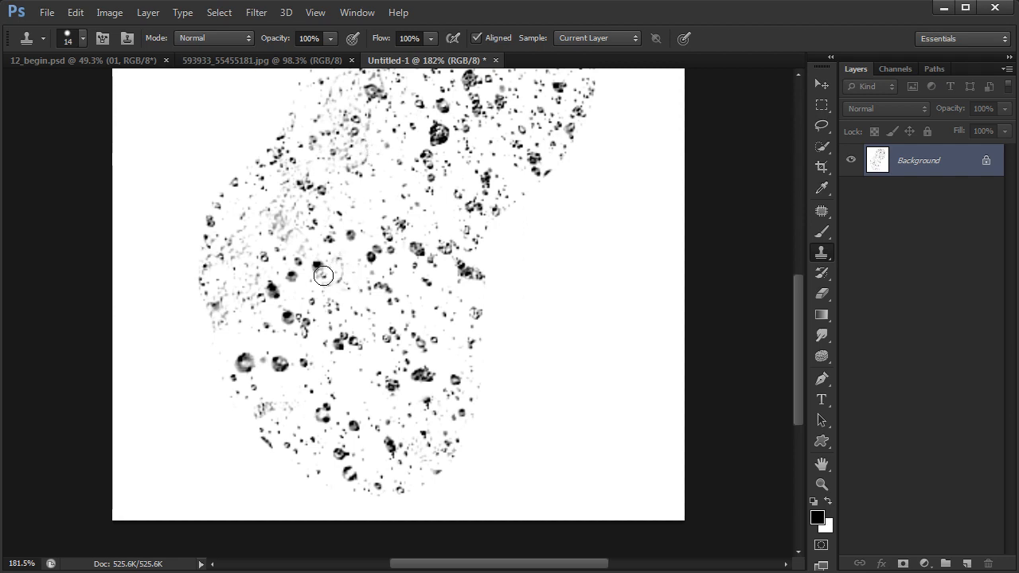
# Clone lighter droplets over the remaining large dark droplet near the centre of the splatter
pyautogui.moveTo(450, 319)
pyautogui.mouseDown()
pyautogui.moveTo(432, 336)
pyautogui.moveTo(417, 402)
pyautogui.mouseUp()
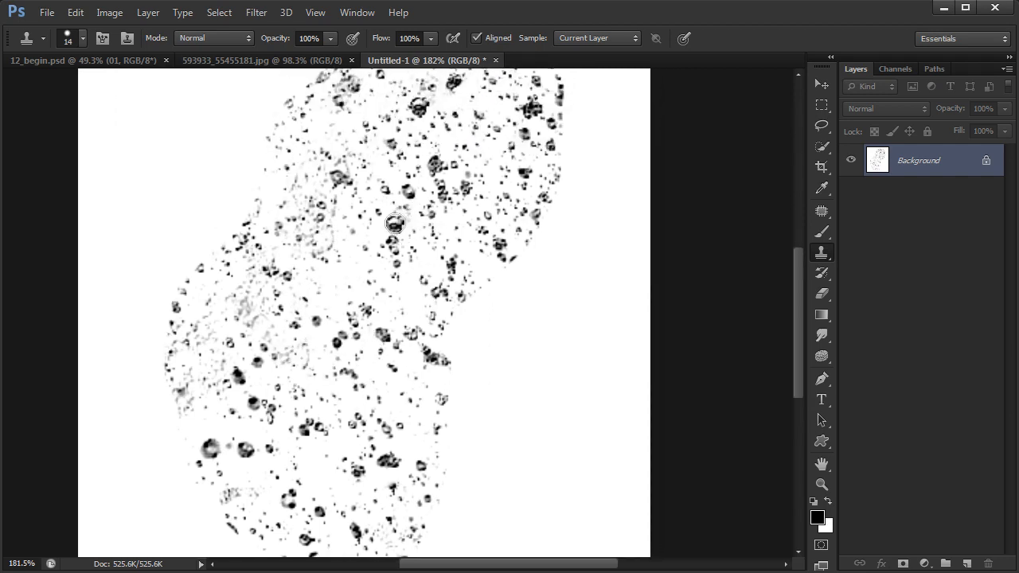
pyautogui.moveTo(390, 227)
pyautogui.mouseDown()
pyautogui.moveTo(353, 220)
pyautogui.moveTo(404, 227)
pyautogui.mouseUp()
pyautogui.moveTo(477, 234); pyautogui.dragTo(441, 207)
pyautogui.scroll(-2, 466, 281)
pyautogui.scroll(-1, 442, 249)
pyautogui.moveTo(440, 252); pyautogui.dragTo(428, 276)
pyautogui.keyDown('alt'); pyautogui.scroll(1, 367, 175); pyautogui.keyUp('alt')
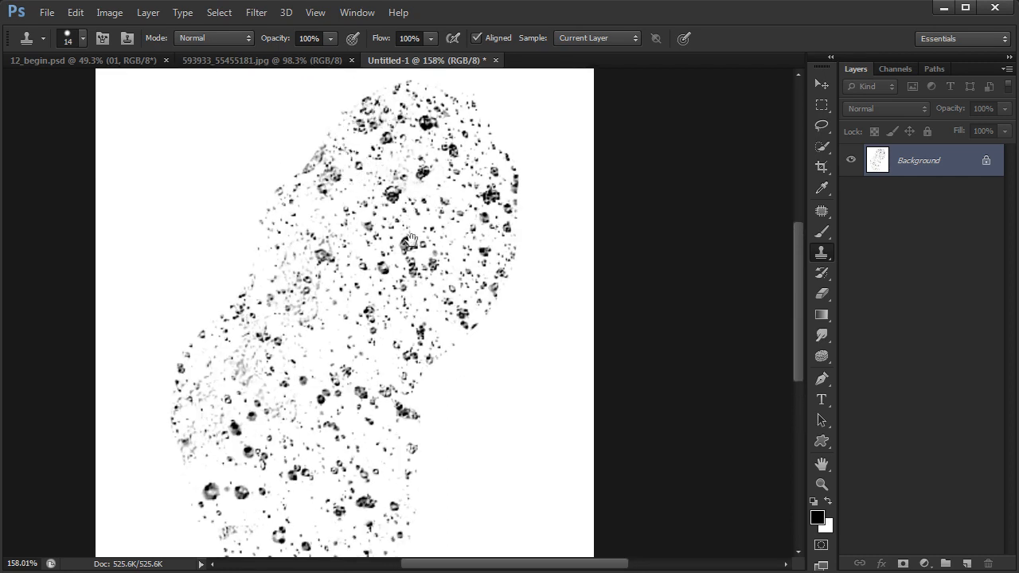
pyautogui.moveTo(408, 249); pyautogui.dragTo(386, 255)
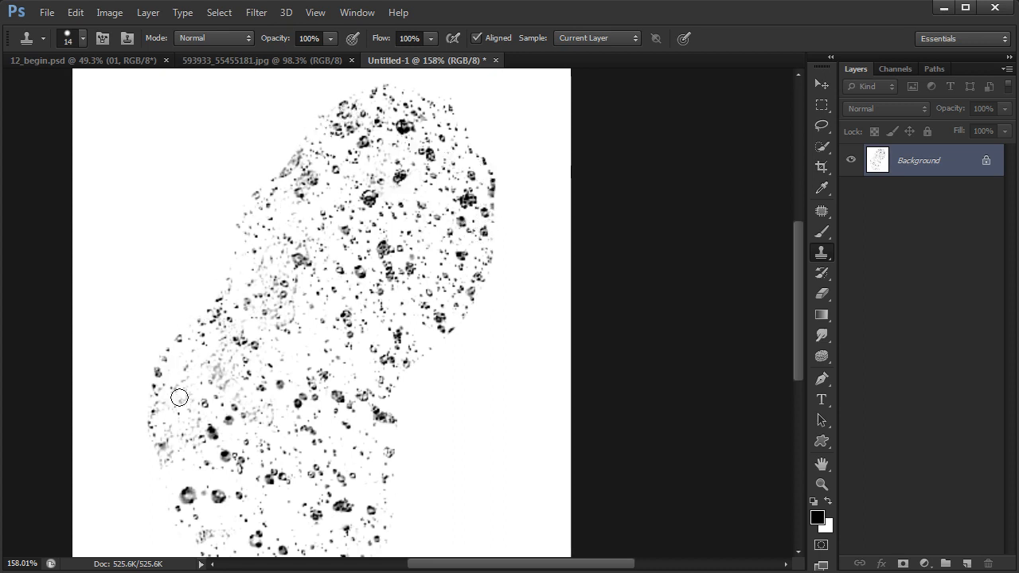
# Lasso small droplet groups along the splatter's left edge and move them outward to break up the outline
pyautogui.press('l')
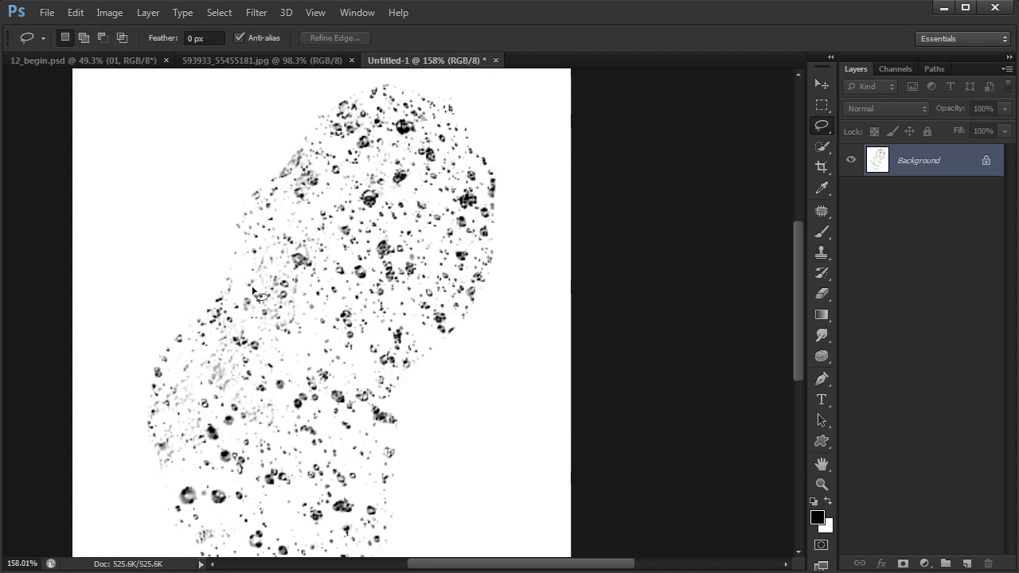
pyautogui.moveTo(236, 280)
pyautogui.mouseDown()
pyautogui.moveTo(227, 271)
pyautogui.moveTo(212, 299)
pyautogui.moveTo(238, 282)
pyautogui.mouseUp()
pyautogui.moveTo(224, 289)
pyautogui.mouseDown()
pyautogui.moveTo(174, 323)
pyautogui.moveTo(191, 333)
pyautogui.moveTo(166, 335)
pyautogui.moveTo(177, 363)
pyautogui.moveTo(147, 342)
pyautogui.moveTo(145, 390)
pyautogui.moveTo(174, 389)
pyautogui.moveTo(168, 363)
pyautogui.mouseUp()
pyautogui.moveTo(163, 376); pyautogui.dragTo(145, 372)
# Deselect and clone extra faint droplets into the white area just outside the lower-left edge with the Clone Stamp
pyautogui.press('s')
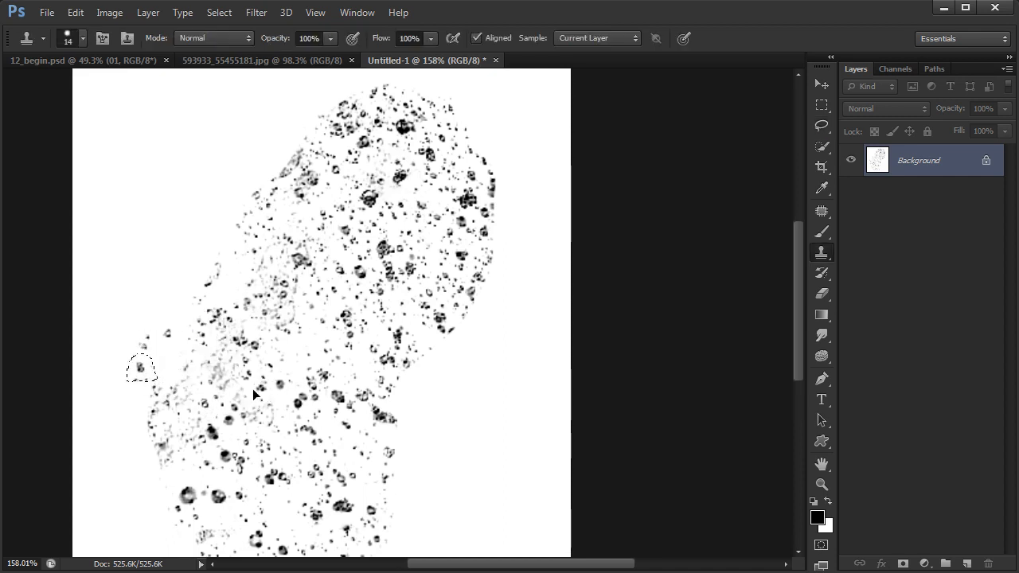
pyautogui.hotkey('ctrl', 'd')
pyautogui.moveTo(130, 414); pyautogui.dragTo(138, 441)
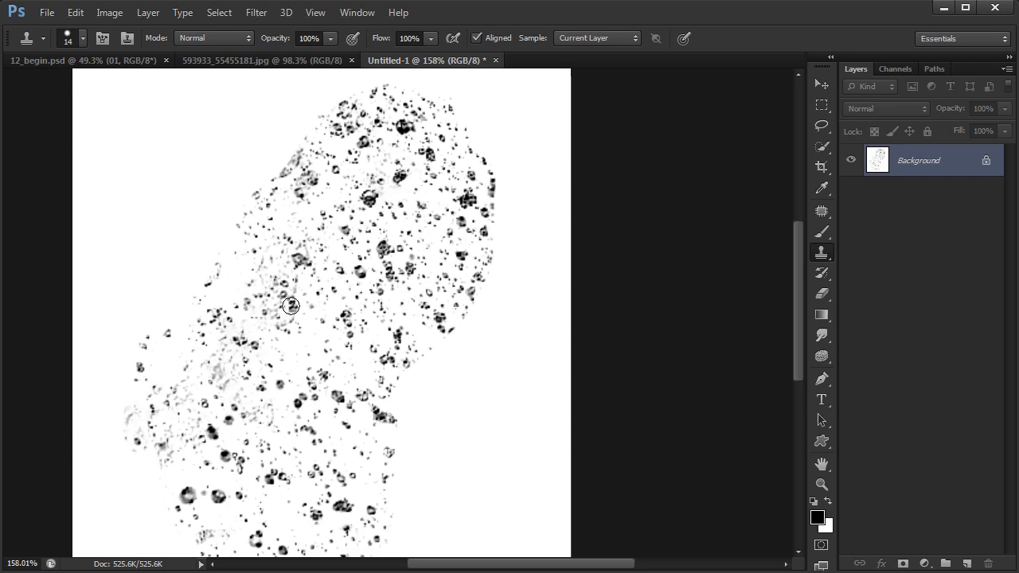
pyautogui.click(151, 478)
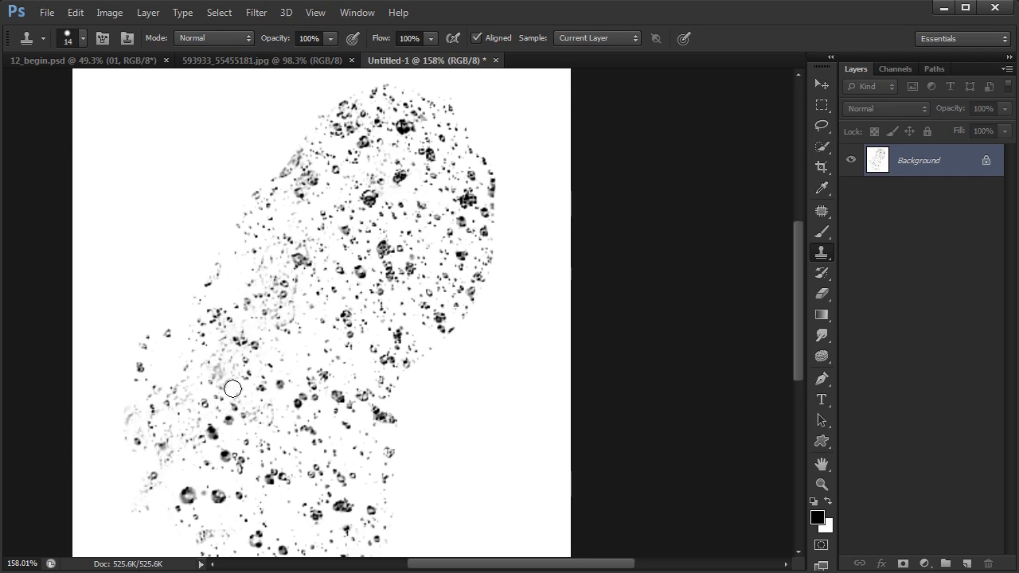
# Lasso droplet groups along the lower-left and bottom-left edges and shift them to make the outline irregular
pyautogui.moveTo(281, 333); pyautogui.dragTo(311, 287)
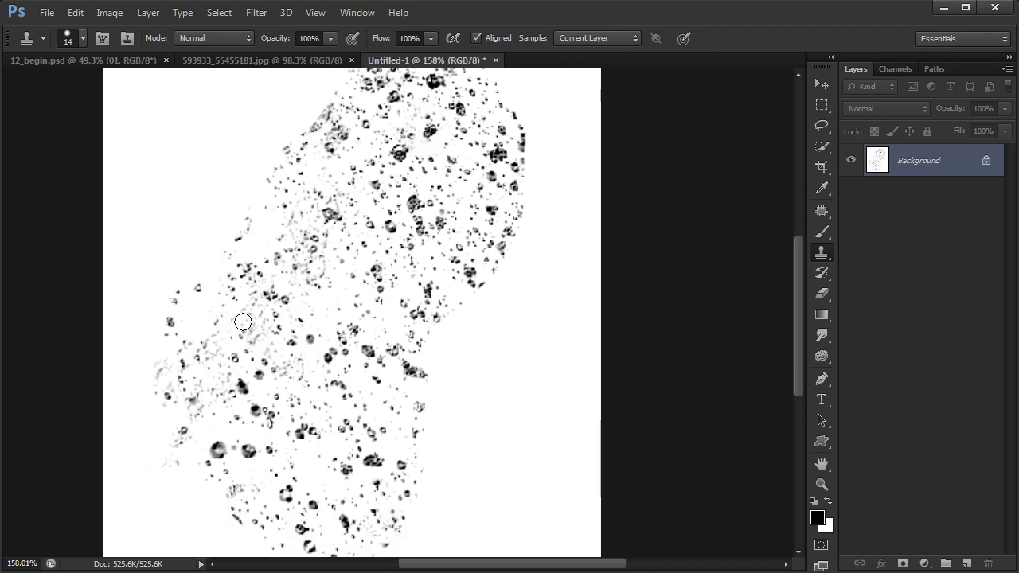
pyautogui.press('l')
pyautogui.moveTo(211, 308)
pyautogui.mouseDown()
pyautogui.moveTo(222, 335)
pyautogui.moveTo(219, 323)
pyautogui.moveTo(201, 338)
pyautogui.moveTo(218, 349)
pyautogui.moveTo(202, 325)
pyautogui.mouseUp()
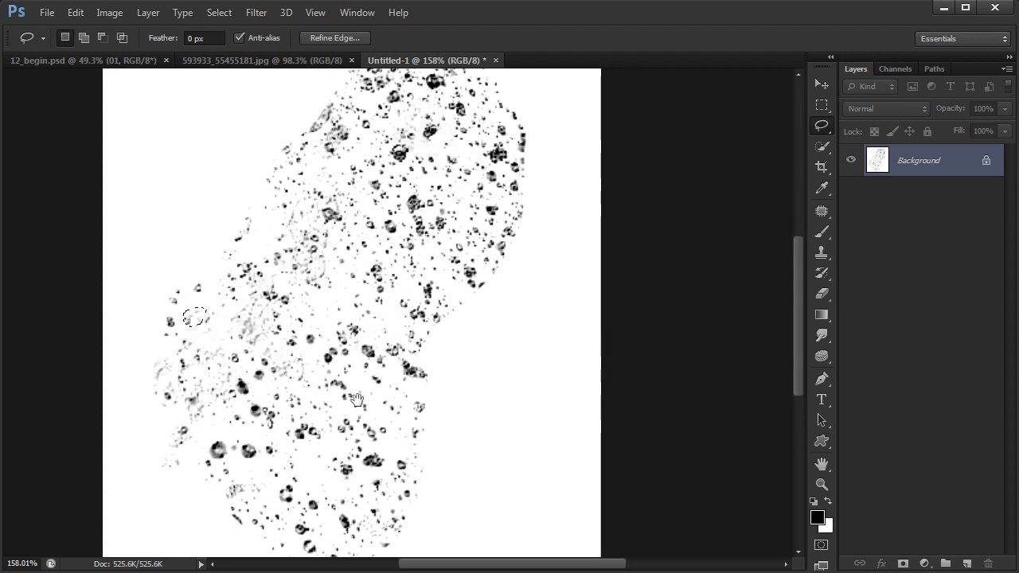
pyautogui.moveTo(357, 399); pyautogui.dragTo(364, 331)
pyautogui.moveTo(220, 387)
pyautogui.mouseDown()
pyautogui.moveTo(211, 427)
pyautogui.moveTo(239, 397)
pyautogui.moveTo(209, 422)
pyautogui.mouseUp()
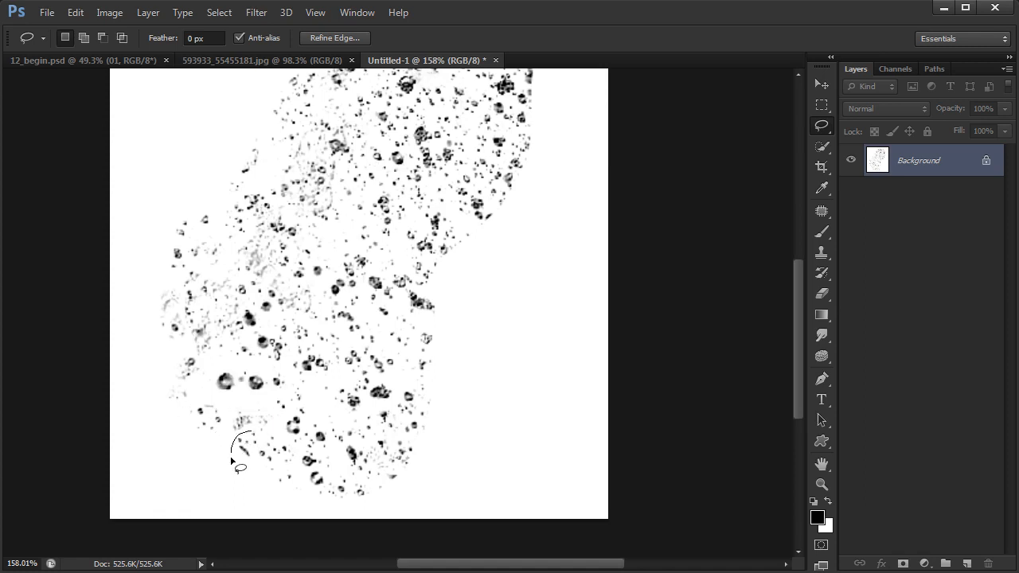
pyautogui.moveTo(266, 440); pyautogui.dragTo(264, 435)
pyautogui.moveTo(249, 442)
pyautogui.mouseDown()
pyautogui.moveTo(223, 461)
pyautogui.moveTo(252, 474)
pyautogui.mouseUp()
pyautogui.moveTo(242, 459)
pyautogui.mouseDown()
pyautogui.moveTo(237, 471)
pyautogui.moveTo(277, 467)
pyautogui.moveTo(245, 474)
pyautogui.moveTo(298, 490)
pyautogui.mouseUp()
# Lasso droplet groups along the splatter's lower-right edge up to the inner notch and move them outward
pyautogui.moveTo(410, 470); pyautogui.dragTo(412, 467)
pyautogui.moveTo(405, 454)
pyautogui.mouseDown()
pyautogui.moveTo(425, 452)
pyautogui.moveTo(403, 468)
pyautogui.mouseUp()
pyautogui.moveTo(426, 398); pyautogui.dragTo(442, 397)
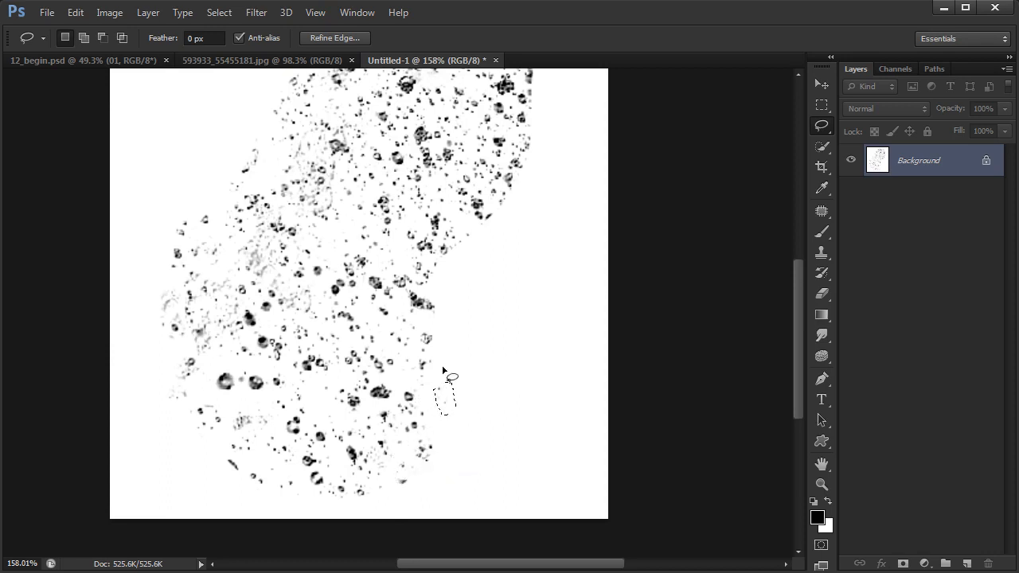
pyautogui.moveTo(441, 351)
pyautogui.mouseDown()
pyautogui.moveTo(418, 368)
pyautogui.moveTo(440, 374)
pyautogui.moveTo(438, 359)
pyautogui.mouseUp()
pyautogui.moveTo(437, 276); pyautogui.dragTo(456, 278)
# Select the dark blob at the inner notch, dismiss the Content-Aware fill, and clone small droplets over it instead
pyautogui.click(434, 288)
pyautogui.hotkey('shift', 'BackSpace')
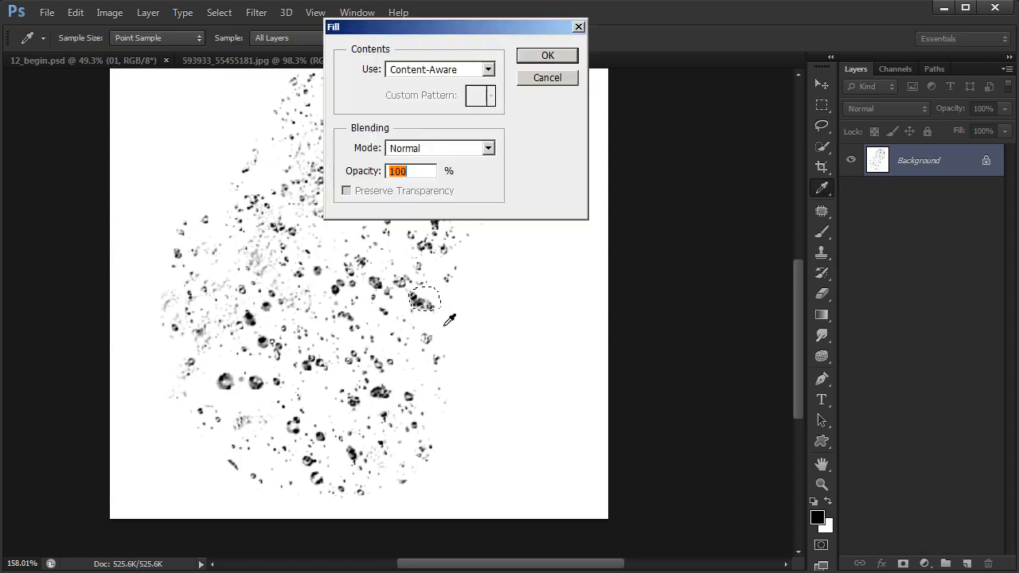
pyautogui.click(543, 80)
pyautogui.press('s')
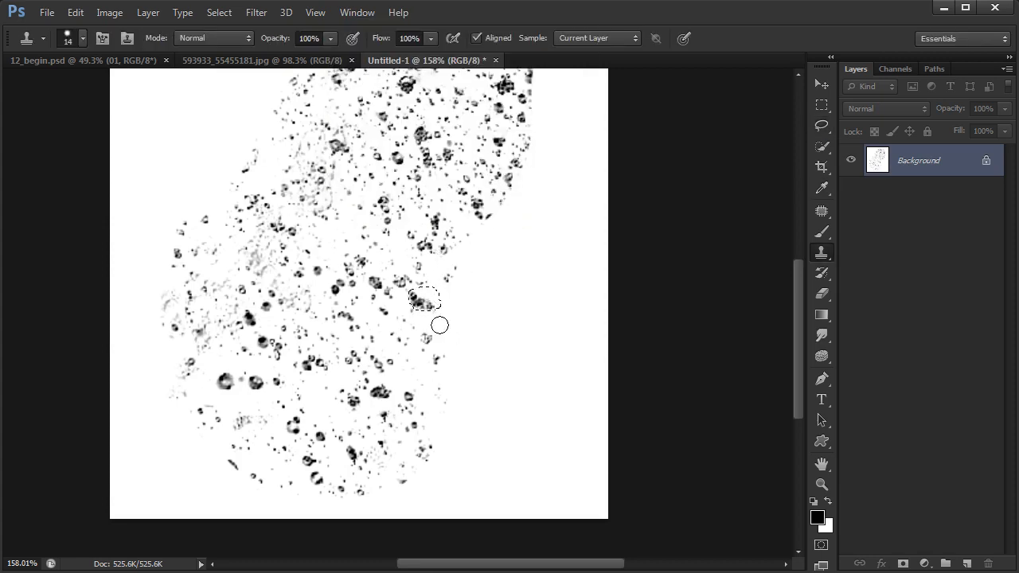
pyautogui.moveTo(396, 301); pyautogui.dragTo(434, 308)
# Lasso droplet groups along the diagonal edge above the notch and move them out into the white area
pyautogui.press('l')
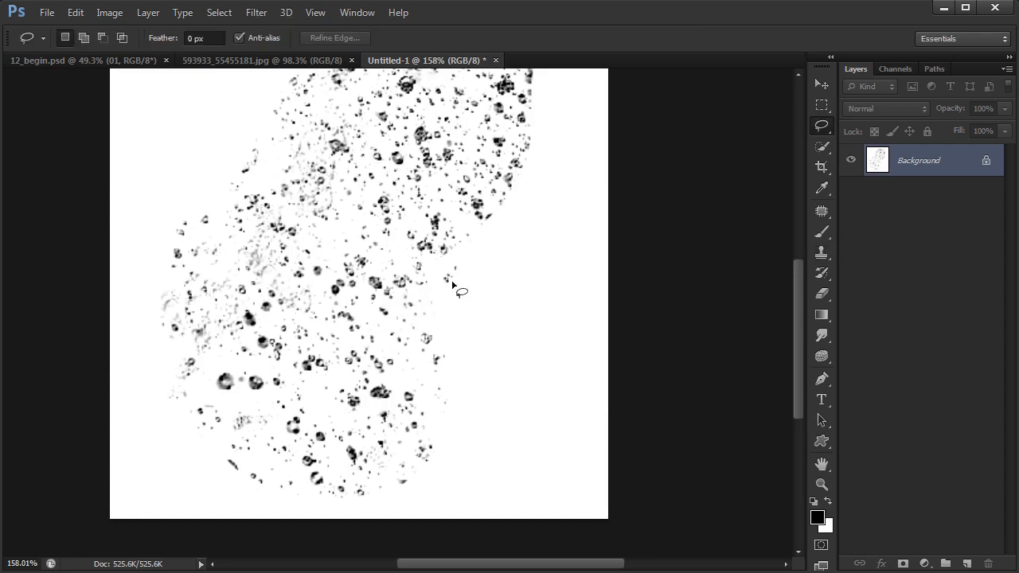
pyautogui.moveTo(464, 260); pyautogui.dragTo(476, 239)
pyautogui.keyDown('ctrl'); pyautogui.moveTo(457, 242); pyautogui.dragTo(505, 246); pyautogui.keyUp('ctrl')
pyautogui.moveTo(492, 246)
pyautogui.keyDown('ctrl'); pyautogui.mouseDown()
pyautogui.moveTo(504, 236)
pyautogui.moveTo(480, 247)
pyautogui.mouseUp(); pyautogui.keyUp('ctrl')
pyautogui.keyDown('ctrl'); pyautogui.moveTo(479, 247); pyautogui.dragTo(463, 236); pyautogui.keyUp('ctrl')
pyautogui.moveTo(503, 199)
pyautogui.mouseDown()
pyautogui.moveTo(498, 232)
pyautogui.moveTo(483, 239)
pyautogui.moveTo(514, 231)
pyautogui.mouseUp()
pyautogui.keyDown('ctrl'); pyautogui.moveTo(503, 231); pyautogui.dragTo(507, 240); pyautogui.keyUp('ctrl')
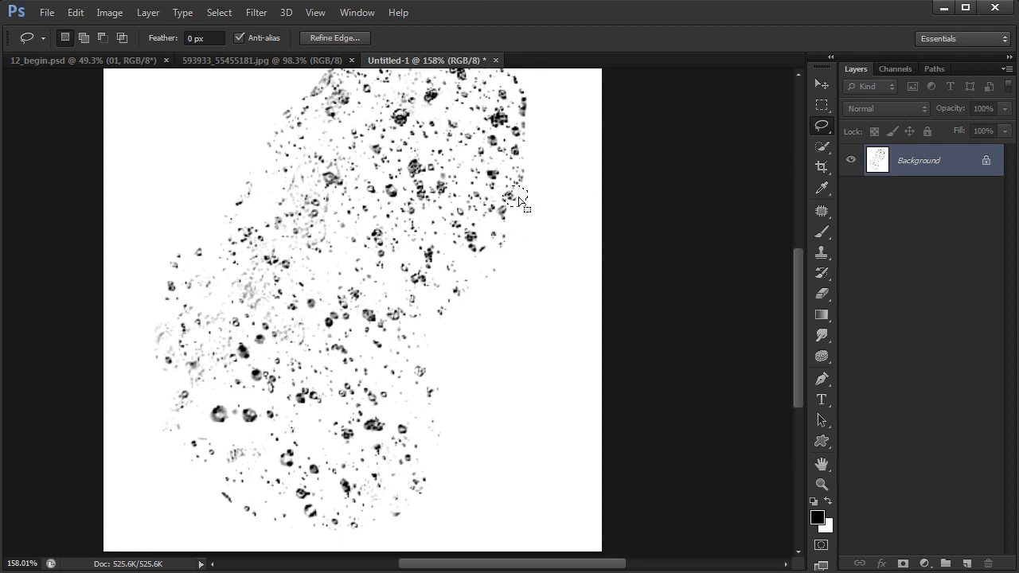
# Move lassoed droplet groups outward along the splatter's right edge to loosen its smooth curve
pyautogui.moveTo(518, 202)
pyautogui.mouseDown()
pyautogui.moveTo(505, 225)
pyautogui.moveTo(525, 222)
pyautogui.moveTo(510, 191)
pyautogui.moveTo(539, 202)
pyautogui.mouseUp()
pyautogui.scroll(2, 526, 201)
pyautogui.hotkey('ctrl', 'd')
pyautogui.moveTo(501, 291); pyautogui.dragTo(483, 295)
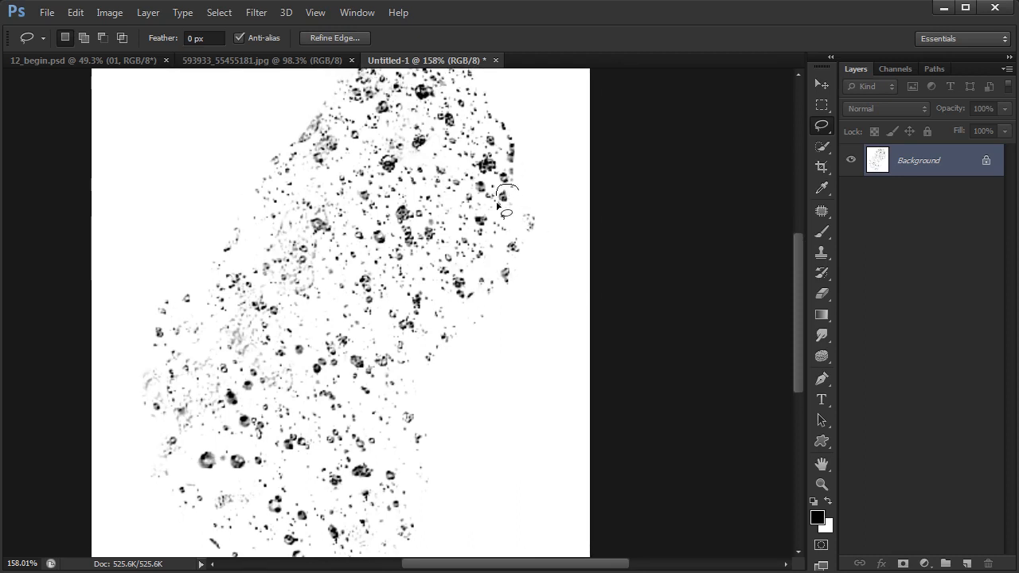
pyautogui.moveTo(506, 206)
pyautogui.mouseDown()
pyautogui.moveTo(523, 200)
pyautogui.moveTo(504, 187)
pyautogui.moveTo(540, 171)
pyautogui.moveTo(531, 147)
pyautogui.moveTo(505, 180)
pyautogui.moveTo(519, 191)
pyautogui.mouseUp()
pyautogui.moveTo(511, 187); pyautogui.dragTo(513, 189)
# Lasso droplet groups along the upper-right and top edges of the splatter and scatter them outward
pyautogui.moveTo(511, 153)
pyautogui.mouseDown()
pyautogui.moveTo(506, 183)
pyautogui.moveTo(470, 165)
pyautogui.moveTo(488, 157)
pyautogui.mouseUp()
pyautogui.moveTo(478, 159)
pyautogui.mouseDown()
pyautogui.moveTo(488, 148)
pyautogui.moveTo(470, 119)
pyautogui.moveTo(442, 131)
pyautogui.moveTo(454, 132)
pyautogui.mouseUp()
pyautogui.click(490, 169)
pyautogui.click(471, 147)
pyautogui.moveTo(447, 137)
pyautogui.mouseDown()
pyautogui.moveTo(447, 126)
pyautogui.moveTo(462, 145)
pyautogui.moveTo(440, 172)
pyautogui.moveTo(410, 129)
pyautogui.moveTo(358, 160)
pyautogui.mouseUp()
pyautogui.click(442, 154)
pyautogui.click(395, 135)
# Lasso small droplet groups along the splatter's top and upper-left edge, scatter them outward, and clear the selection
pyautogui.moveTo(357, 166)
pyautogui.mouseDown()
pyautogui.moveTo(334, 152)
pyautogui.moveTo(360, 175)
pyautogui.moveTo(355, 151)
pyautogui.mouseUp()
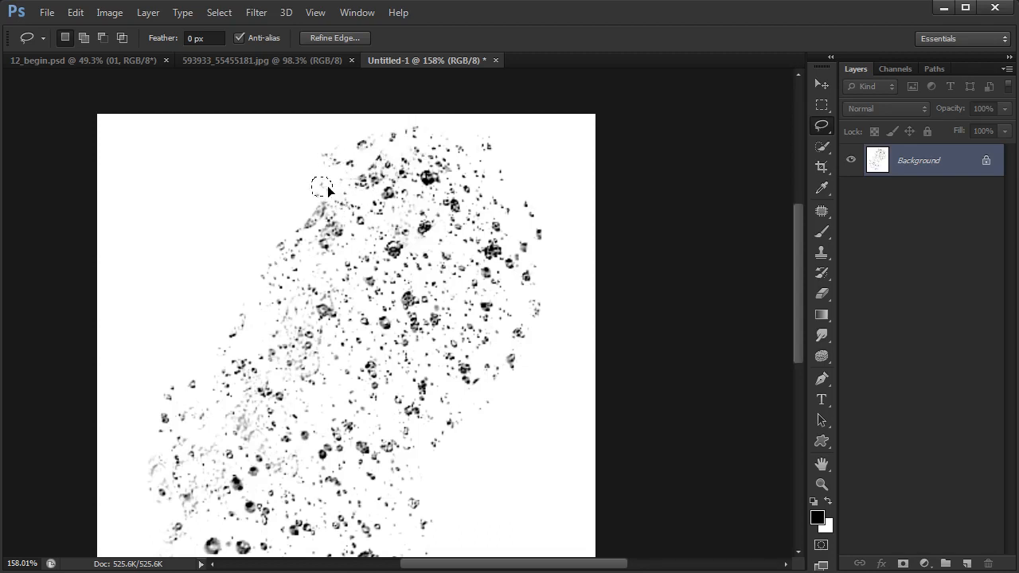
pyautogui.moveTo(376, 159); pyautogui.dragTo(366, 156)
pyautogui.moveTo(311, 206)
pyautogui.mouseDown()
pyautogui.moveTo(321, 226)
pyautogui.moveTo(309, 208)
pyautogui.mouseUp()
pyautogui.moveTo(317, 214); pyautogui.dragTo(301, 207)
pyautogui.moveTo(312, 242); pyautogui.dragTo(293, 224)
pyautogui.moveTo(279, 265); pyautogui.dragTo(272, 259)
pyautogui.moveTo(340, 163); pyautogui.dragTo(341, 164)
pyautogui.moveTo(334, 164); pyautogui.dragTo(333, 168)
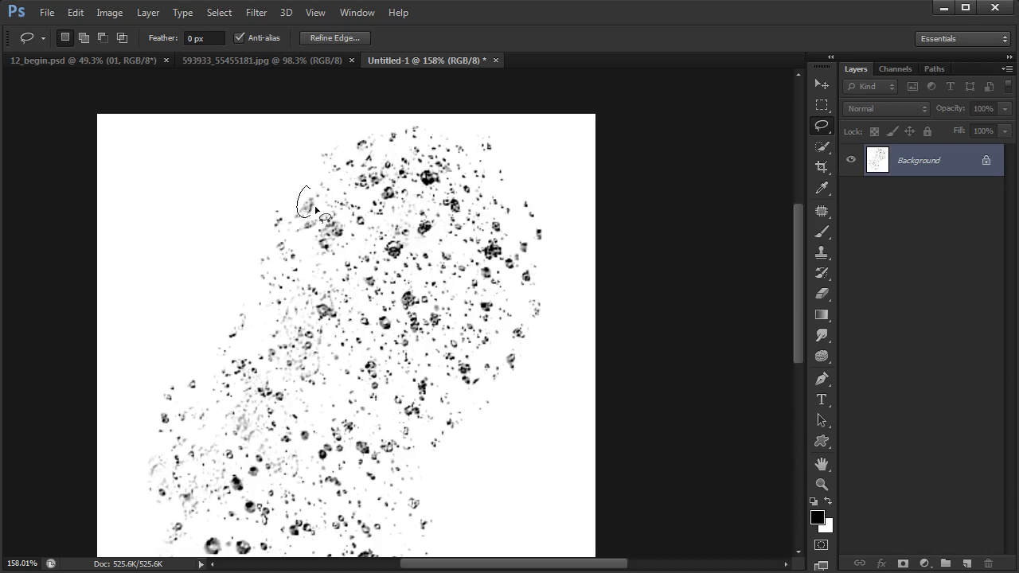
pyautogui.moveTo(316, 209); pyautogui.dragTo(311, 191)
pyautogui.moveTo(309, 203); pyautogui.dragTo(302, 190)
pyautogui.moveTo(472, 419); pyautogui.dragTo(466, 364)
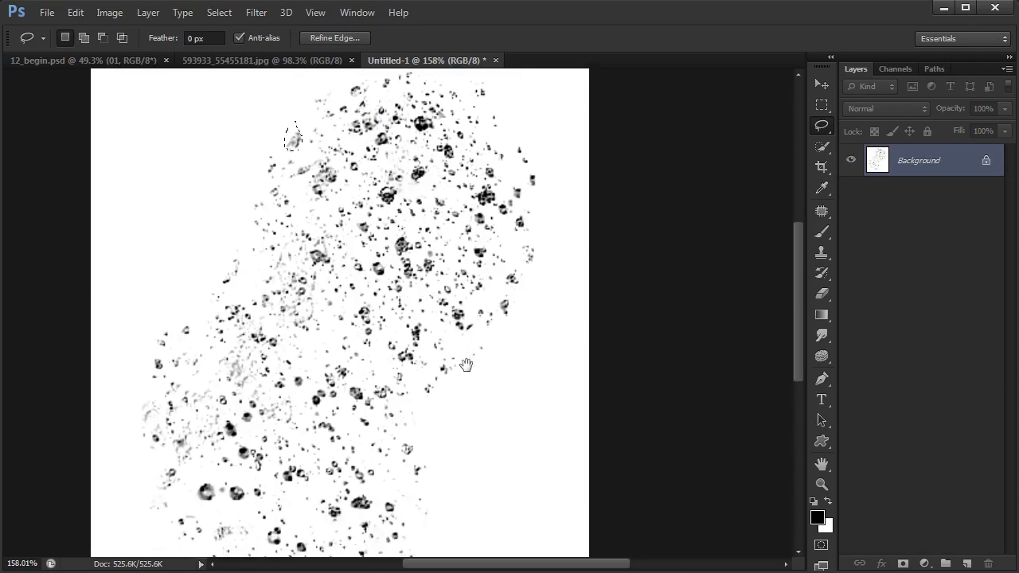
pyautogui.scroll(-3, 466, 364)
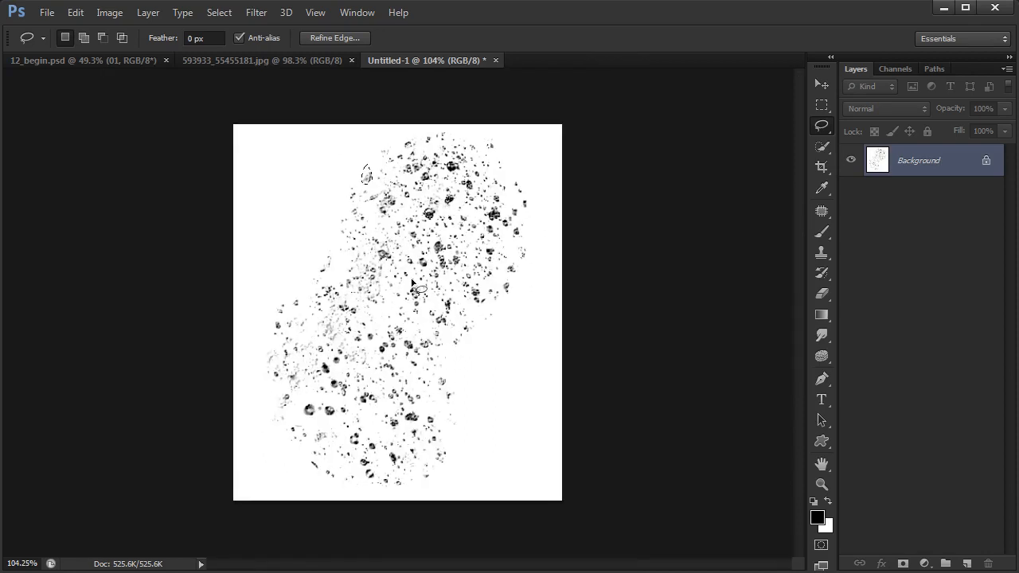
pyautogui.hotkey('ctrl', 'd')
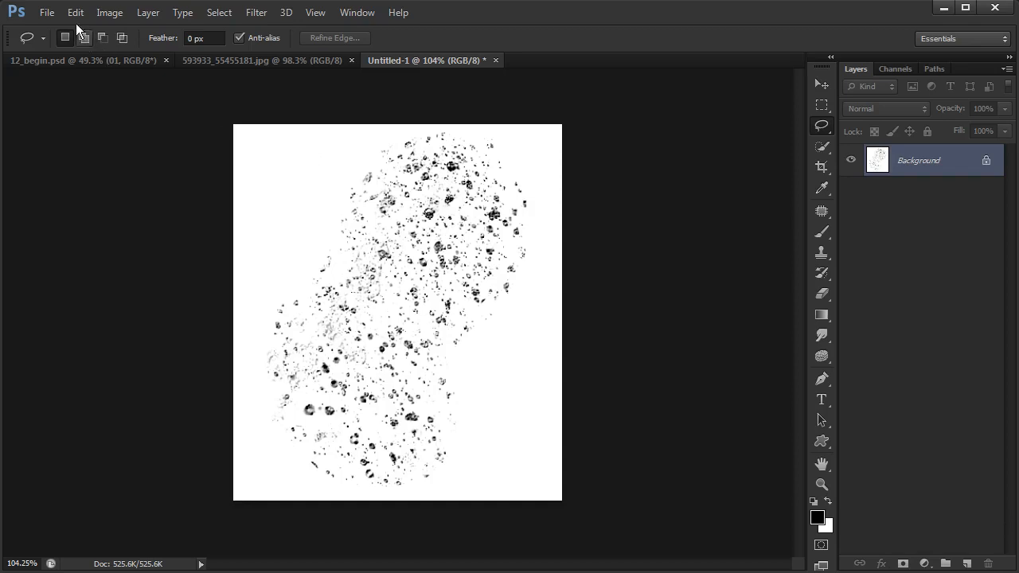
# Define the droplet splatter as a brush preset named "mist 01"
pyautogui.click(51, 13)
pyautogui.moveTo(69, 15)
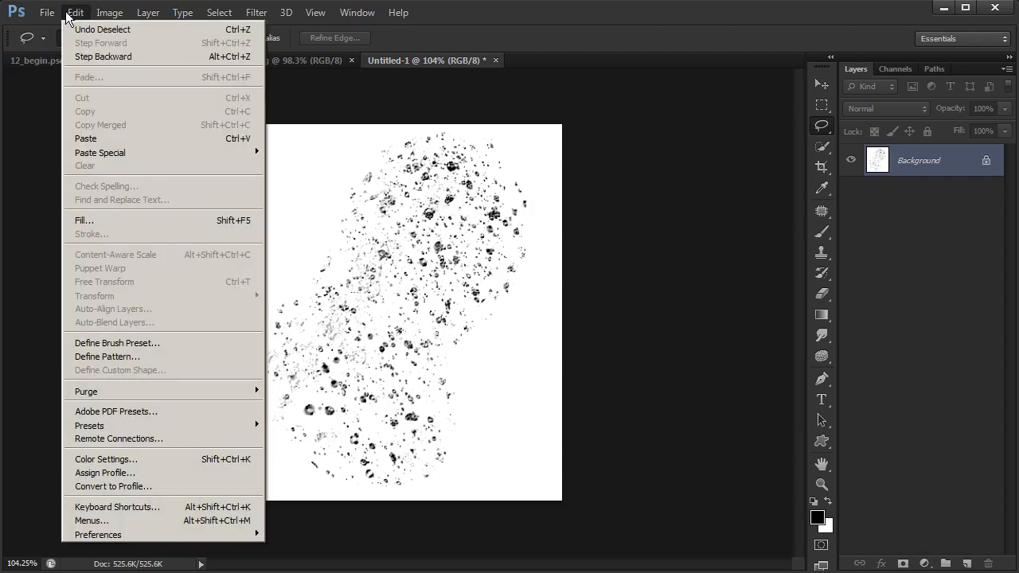
pyautogui.click(130, 346)
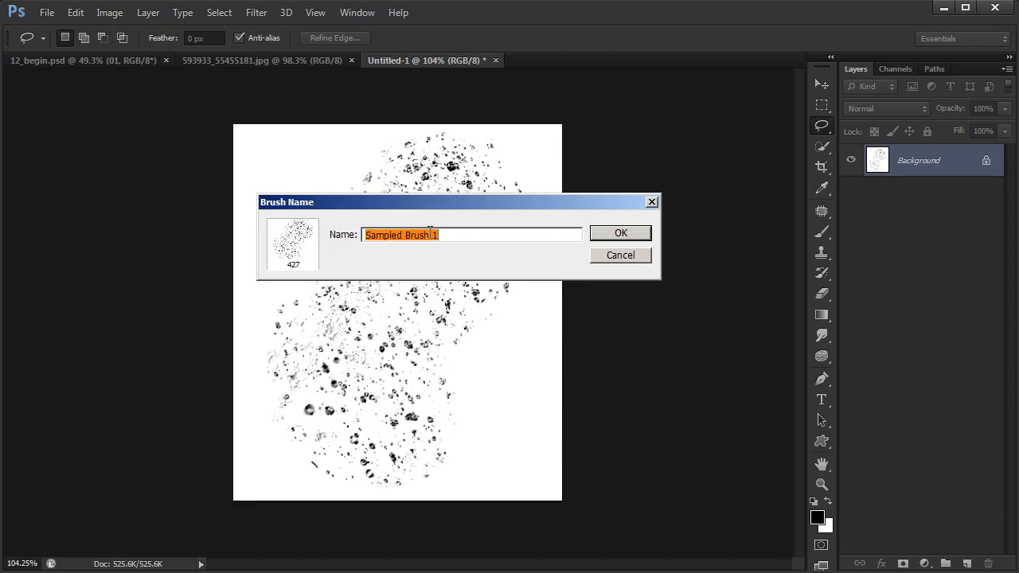
pyautogui.write('mist 01')
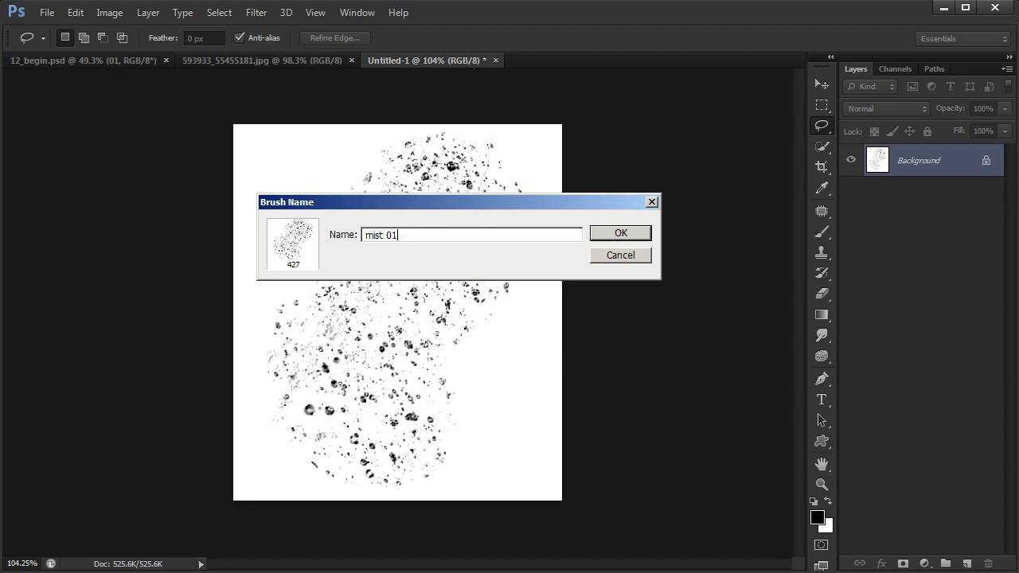
pyautogui.press('Return')
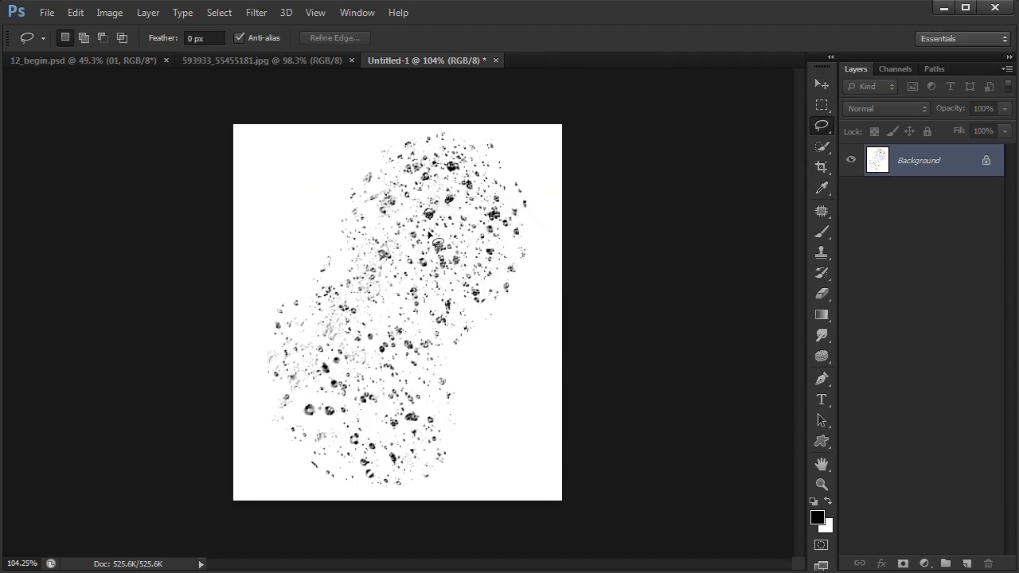
# Switch to 12_begin.psd and add a layer named "mist" above layer 01 in the splashes group
pyautogui.click(113, 59)
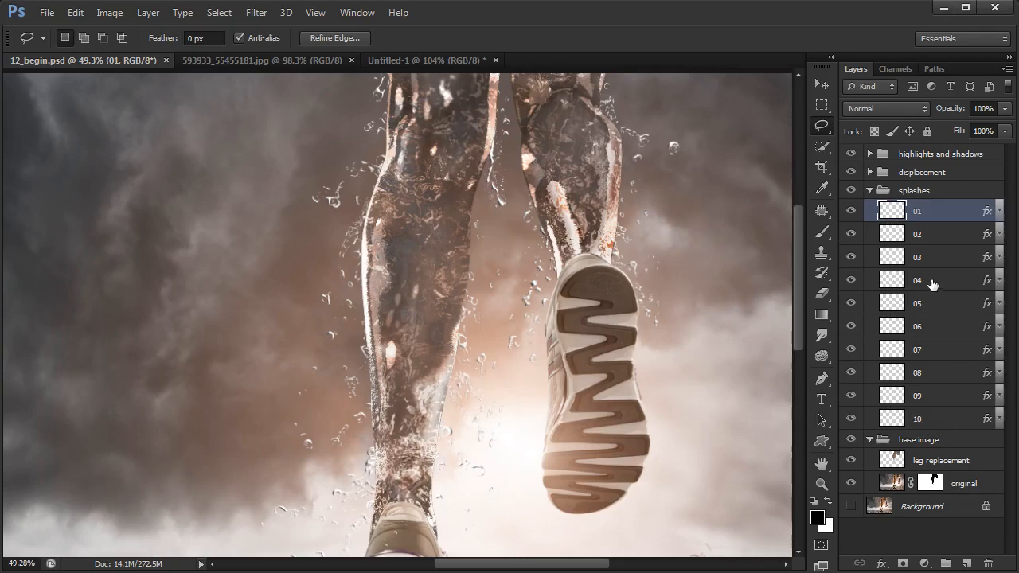
pyautogui.click(965, 557)
pyautogui.doubleClick(918, 214)
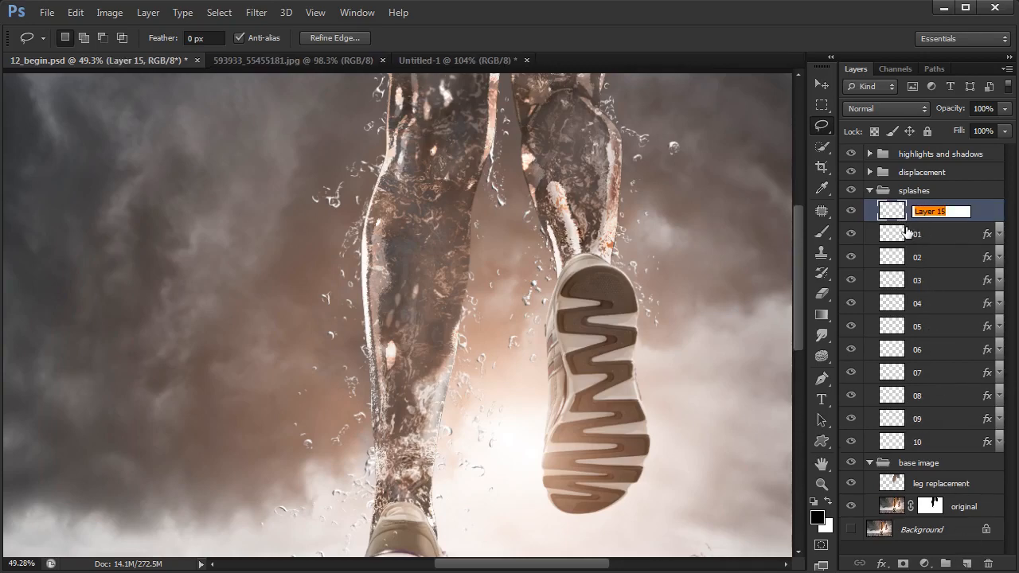
pyautogui.write('mist')
pyautogui.press('Return')
# Choose the new 427 px droplet splatter as the Brush tool's tip
pyautogui.press('b')
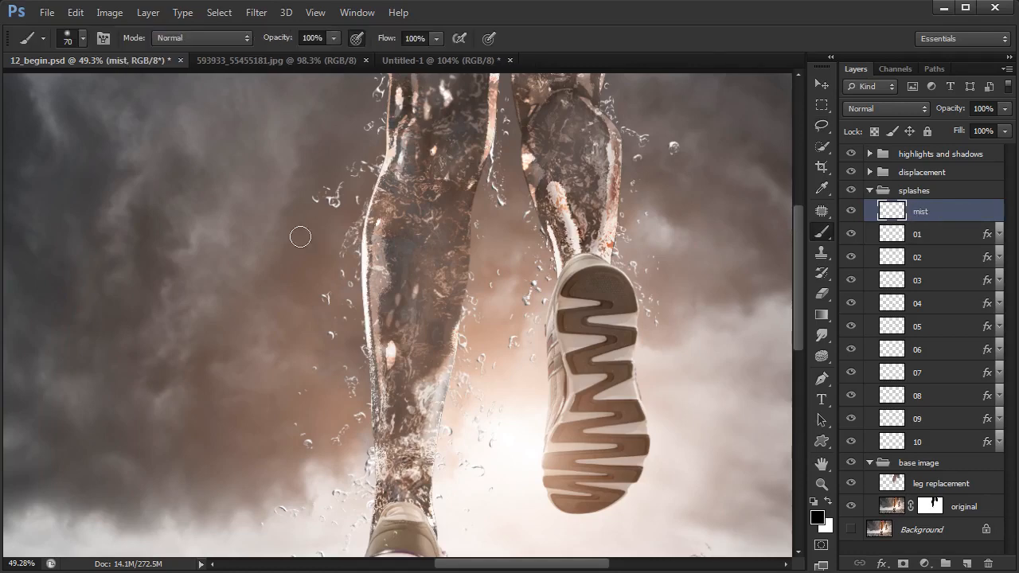
pyautogui.rightClick(259, 197)
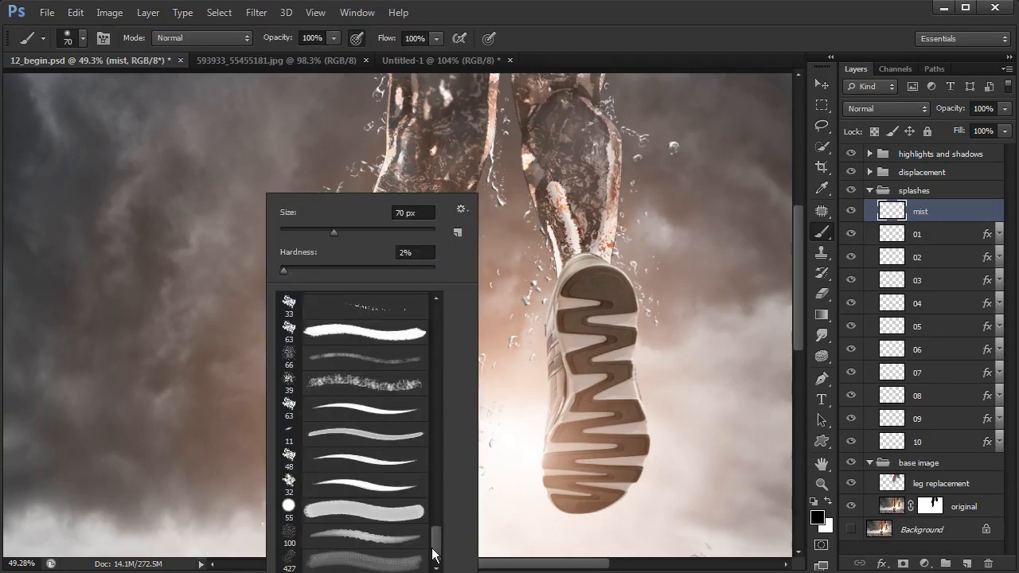
pyautogui.click(361, 562)
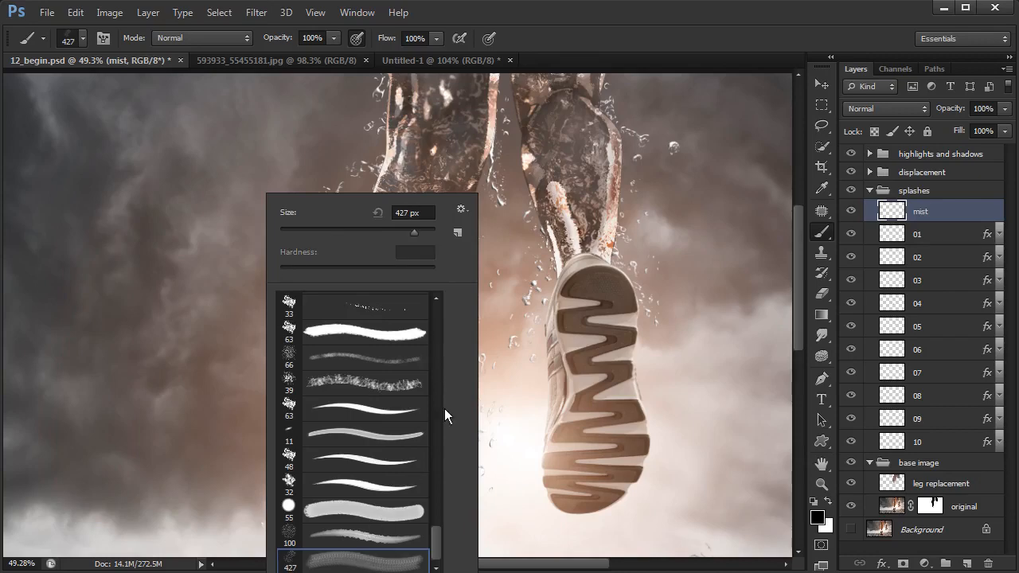
pyautogui.click(627, 32)
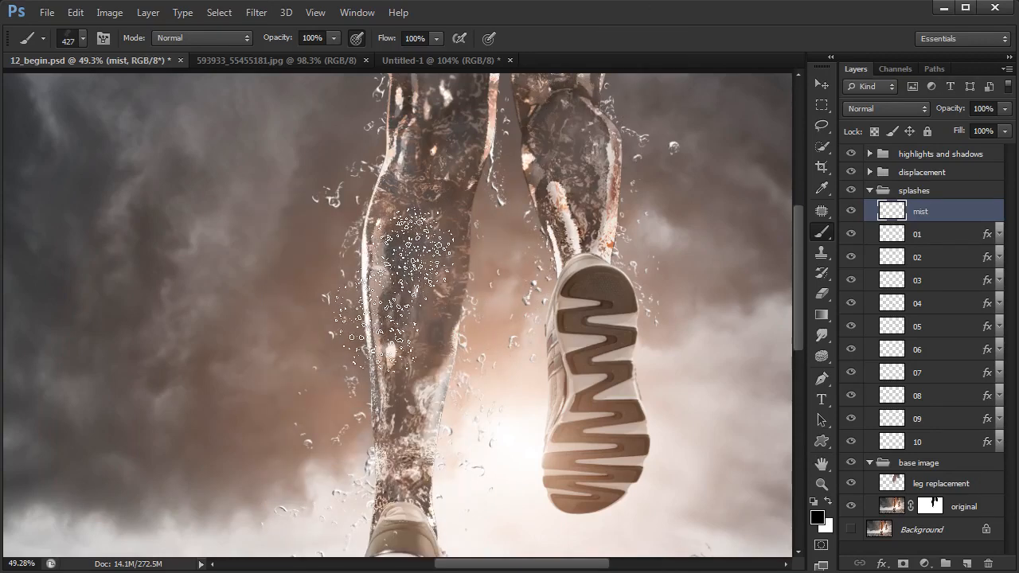
# Open the detailed brush settings clear of the legs and widen the tip spacing to separate the splatter stamps
pyautogui.press('F5')
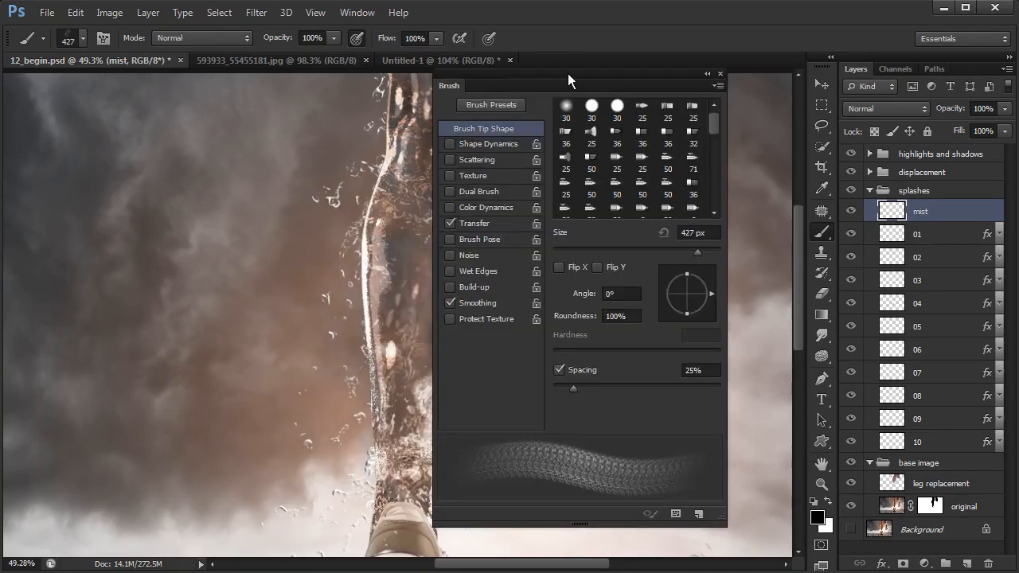
pyautogui.moveTo(569, 75)
pyautogui.mouseDown()
pyautogui.moveTo(457, 102)
pyautogui.moveTo(275, 107)
pyautogui.moveTo(218, 91)
pyautogui.mouseUp()
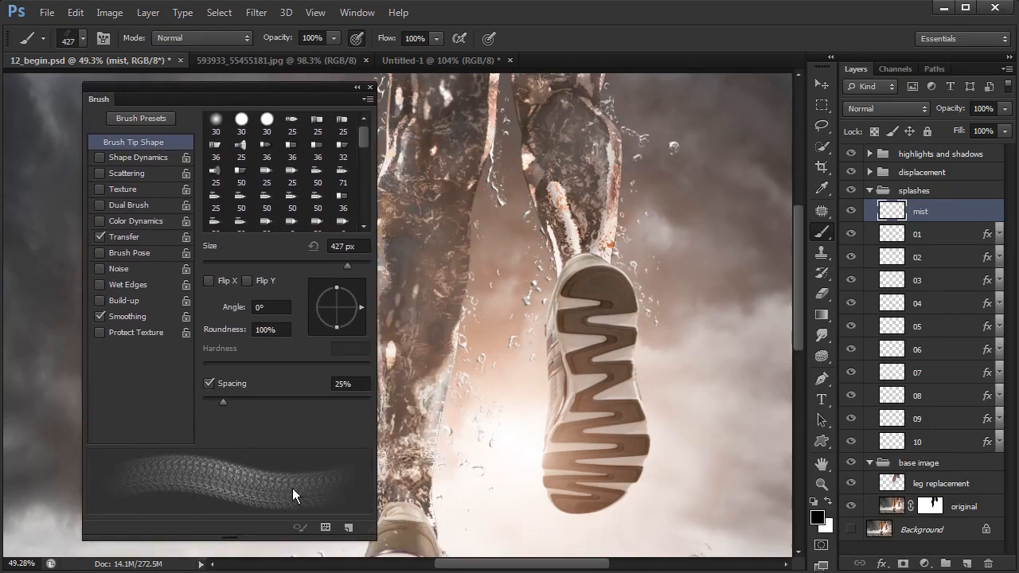
pyautogui.moveTo(223, 402)
pyautogui.mouseDown()
pyautogui.moveTo(273, 406)
pyautogui.moveTo(268, 392)
pyautogui.mouseUp()
# Enable Shape Dynamics and Scattering for the brush, with the Size Jitter control set to Off
pyautogui.click(135, 157)
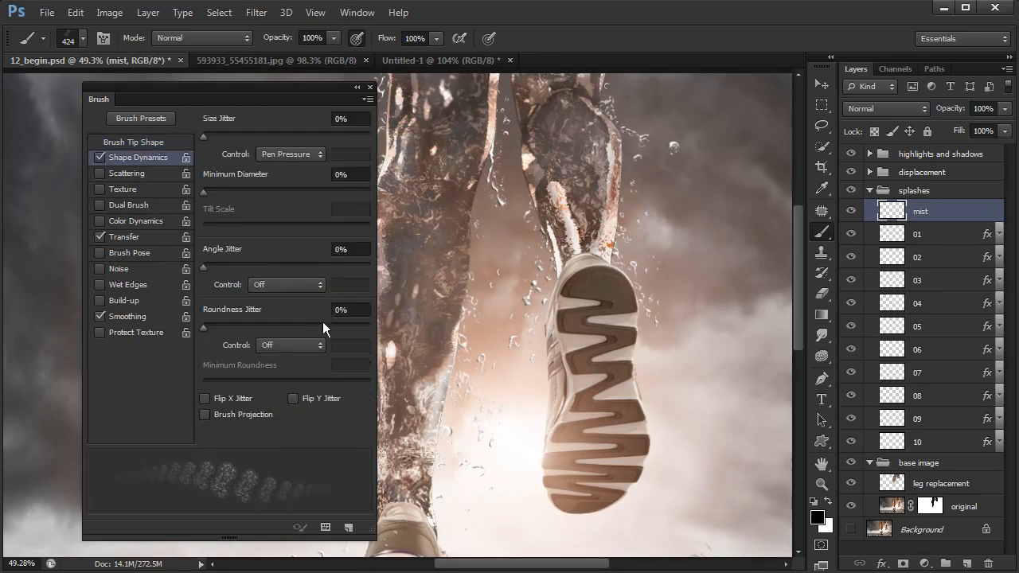
pyautogui.click(100, 172)
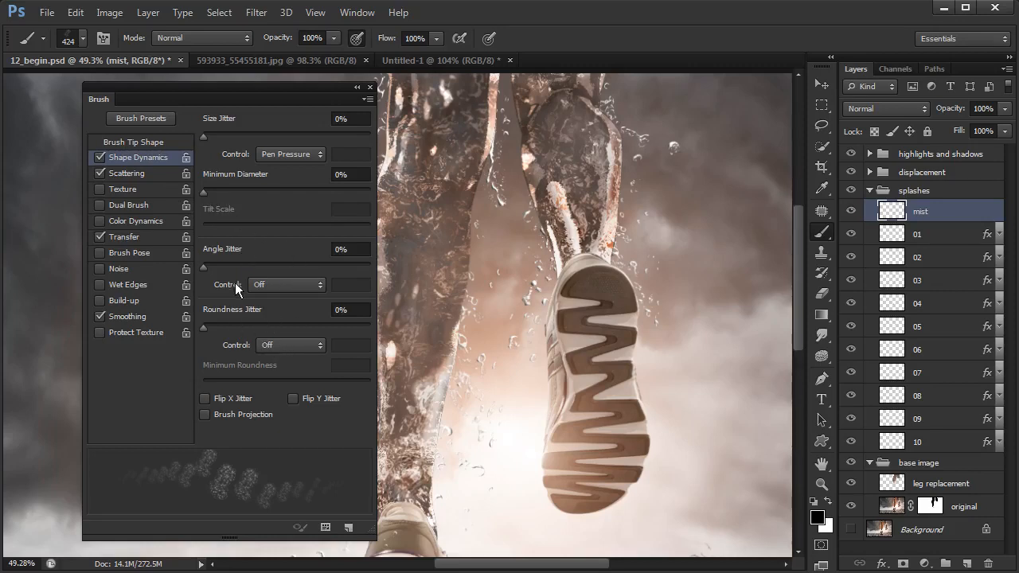
pyautogui.click(289, 154)
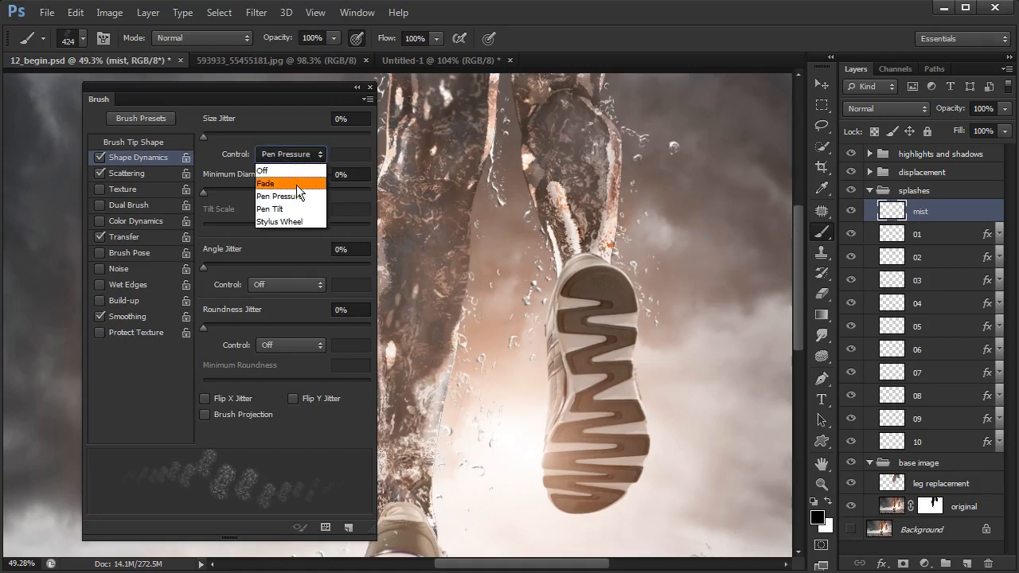
pyautogui.click(301, 170)
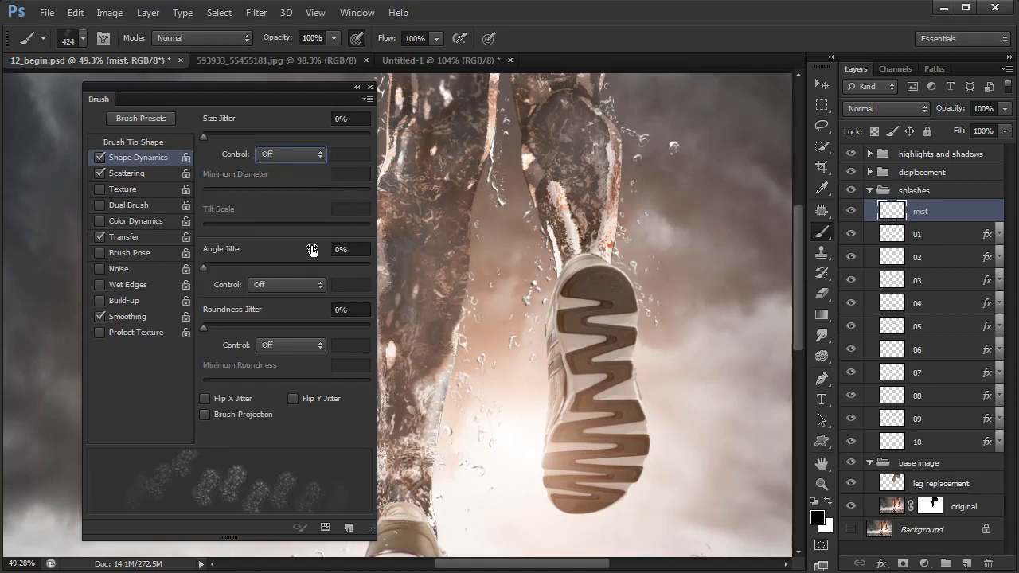
# Set the brush's Scatter to 200% and its Angle Jitter to 28%, keeping Count at 1
pyautogui.click(134, 173)
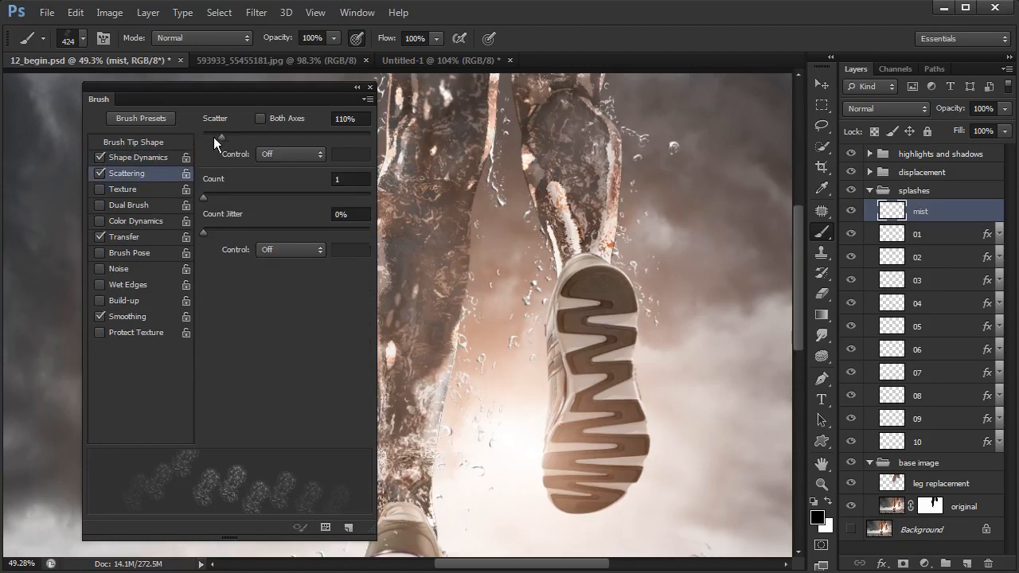
pyautogui.moveTo(239, 134); pyautogui.dragTo(236, 135)
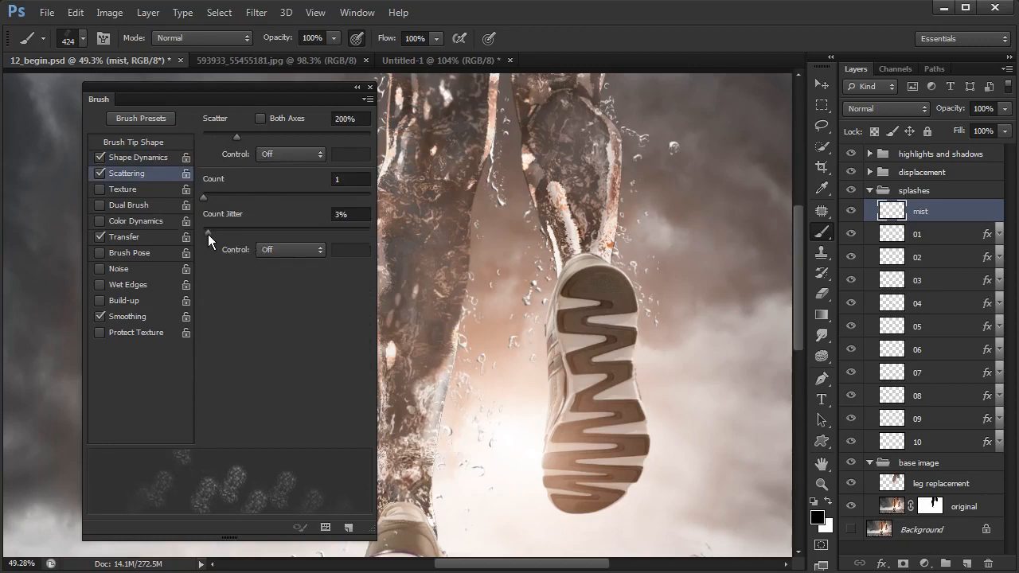
pyautogui.moveTo(207, 234); pyautogui.dragTo(234, 233)
pyautogui.moveTo(204, 196)
pyautogui.mouseDown()
pyautogui.moveTo(213, 195)
pyautogui.moveTo(204, 198)
pyautogui.mouseUp()
pyautogui.click(140, 155)
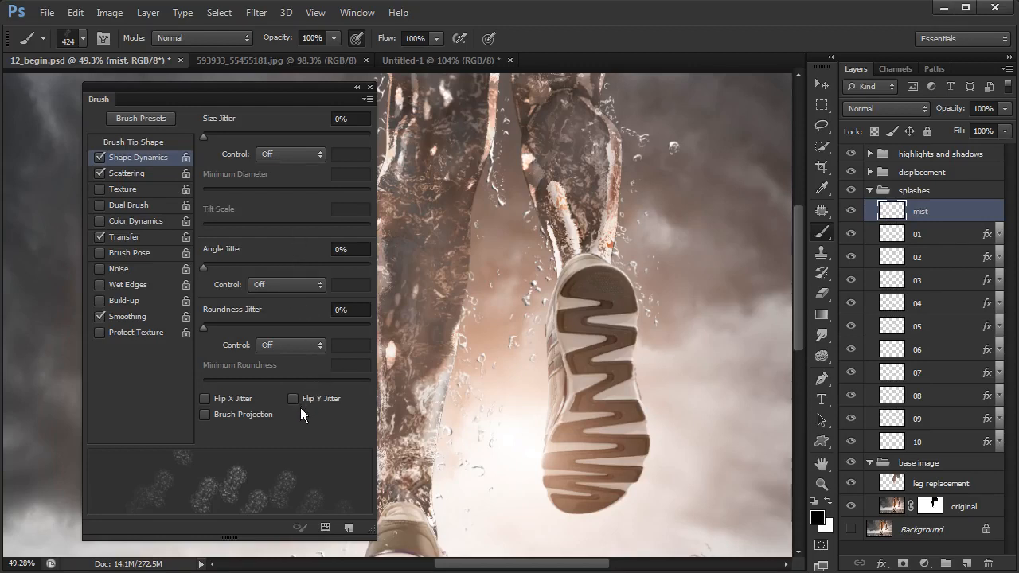
pyautogui.moveTo(205, 326)
pyautogui.mouseDown()
pyautogui.moveTo(265, 326)
pyautogui.moveTo(204, 324)
pyautogui.mouseUp()
pyautogui.moveTo(208, 267); pyautogui.dragTo(250, 271)
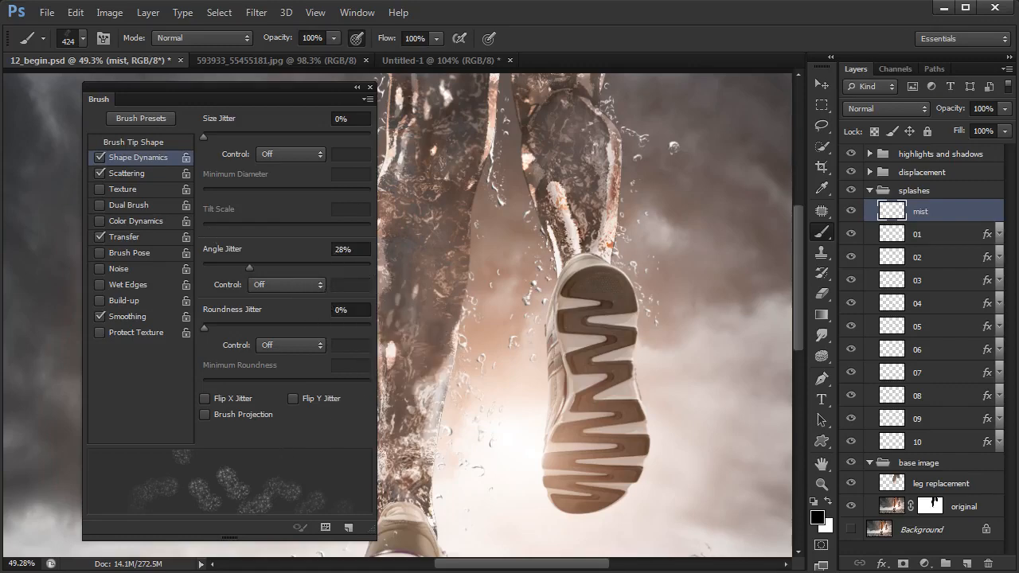
# Make white the foreground color and paint test mist strokes over the dark clouds beside the leg
pyautogui.click(829, 502)
pyautogui.moveTo(687, 278)
pyautogui.mouseDown()
pyautogui.moveTo(640, 278)
pyautogui.moveTo(540, 338)
pyautogui.moveTo(601, 339)
pyautogui.mouseUp()
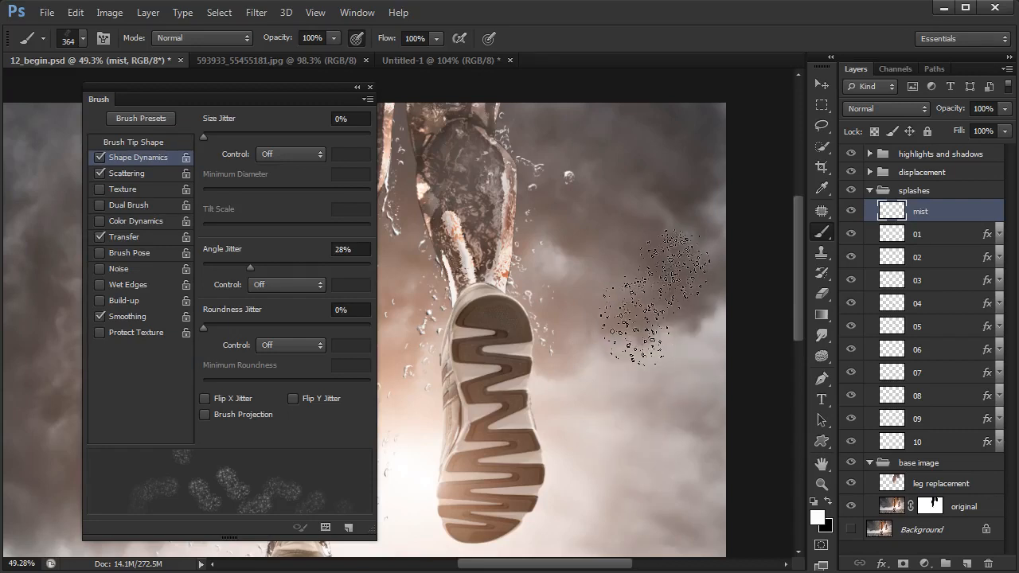
pyautogui.press('space')
pyautogui.moveTo(552, 348); pyautogui.dragTo(764, 335)
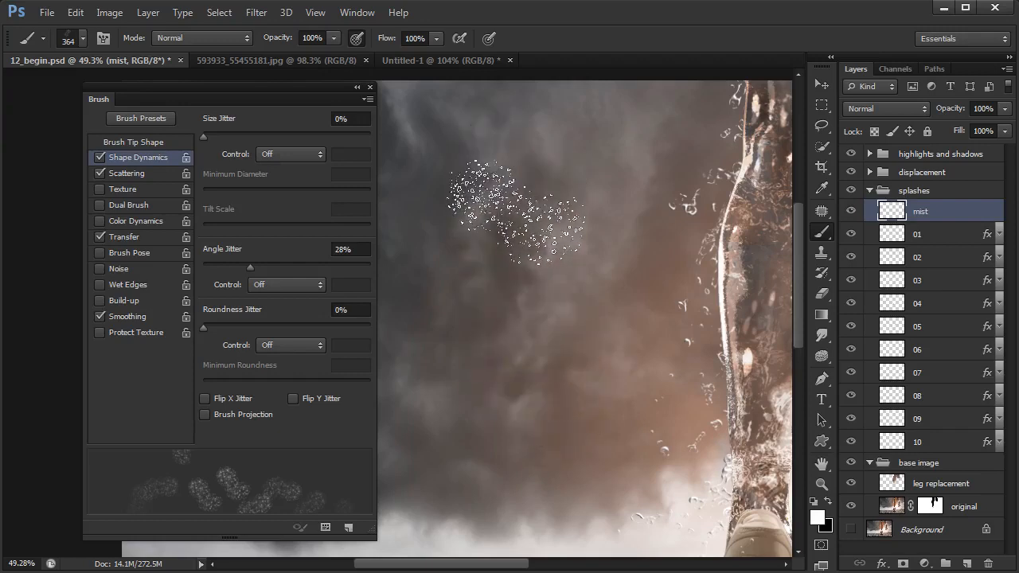
pyautogui.click(532, 246)
pyautogui.moveTo(535, 294)
pyautogui.mouseDown()
pyautogui.moveTo(521, 275)
pyautogui.moveTo(562, 318)
pyautogui.moveTo(544, 390)
pyautogui.mouseUp()
# Test the mist brush over the clouds without Transfer or the pen-pressure opacity override, and undo the test strokes
pyautogui.click(99, 236)
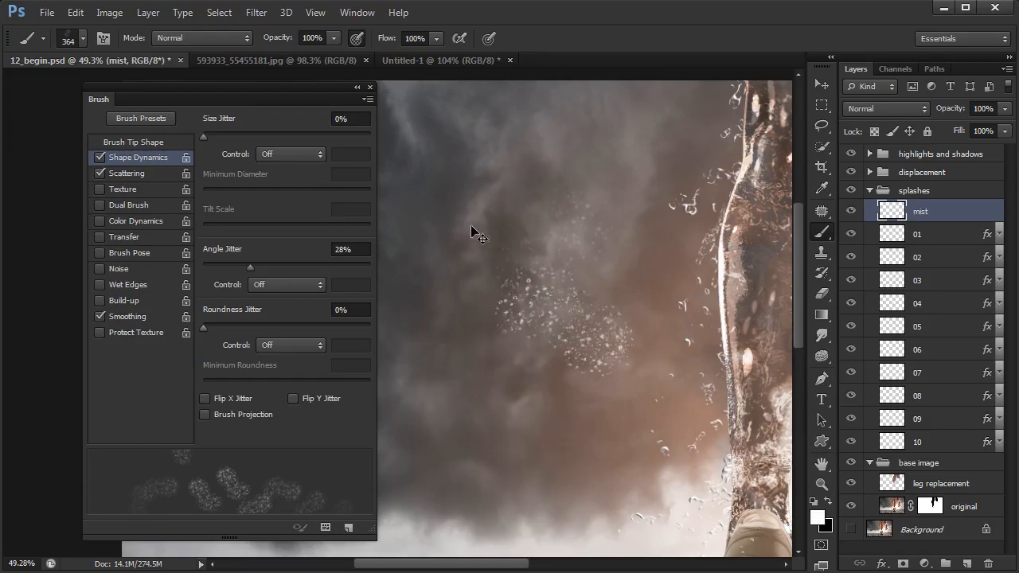
pyautogui.hotkey('ctrl', 'z')
pyautogui.click(356, 41)
pyautogui.moveTo(541, 263)
pyautogui.mouseDown()
pyautogui.moveTo(553, 358)
pyautogui.moveTo(530, 255)
pyautogui.moveTo(570, 350)
pyautogui.moveTo(569, 267)
pyautogui.moveTo(605, 239)
pyautogui.moveTo(629, 335)
pyautogui.moveTo(603, 356)
pyautogui.mouseUp()
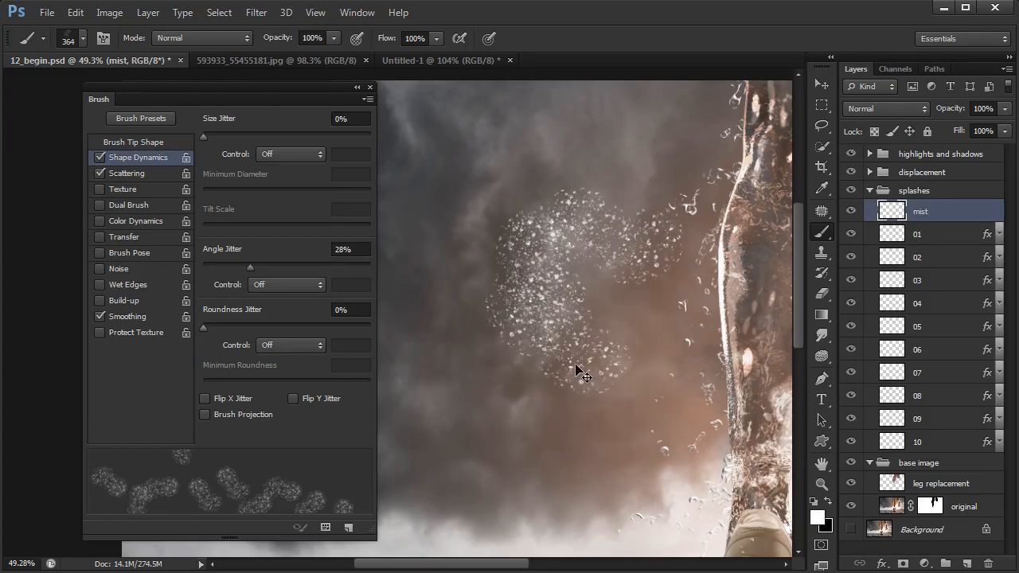
pyautogui.hotkey('ctrl', 'z')
pyautogui.hotkey('ctrl', 'alt', 'z')
pyautogui.hotkey('ctrl', 'alt', 'z')
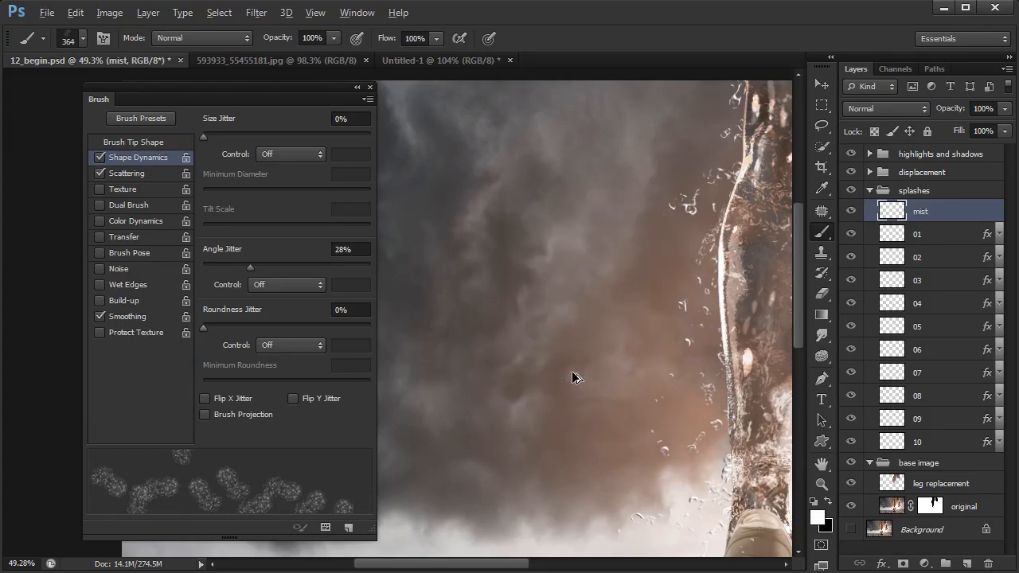
# Re-enable Transfer for the brush and set its Opacity Jitter control to Pen Pressure
pyautogui.click(119, 237)
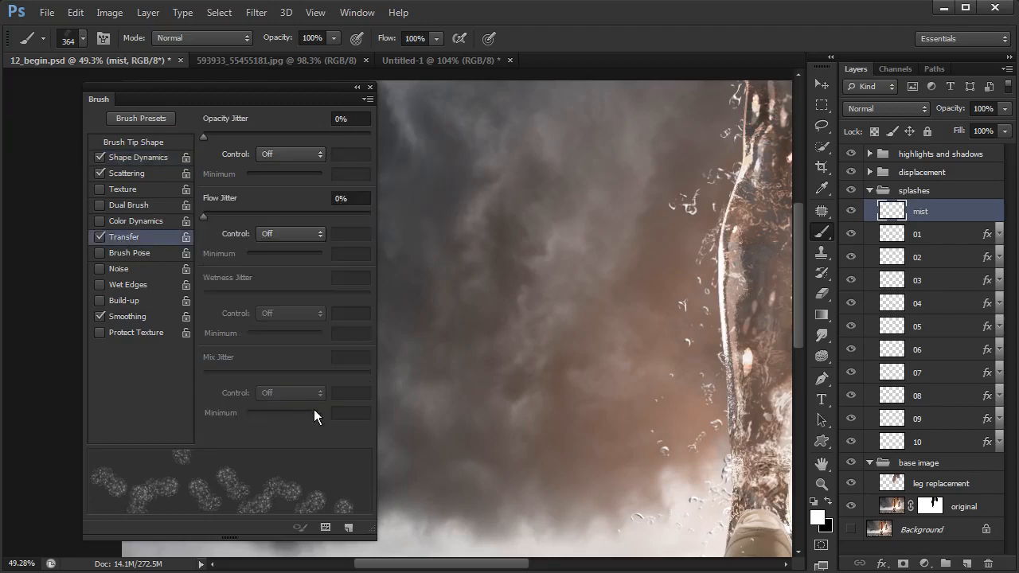
pyautogui.click(295, 154)
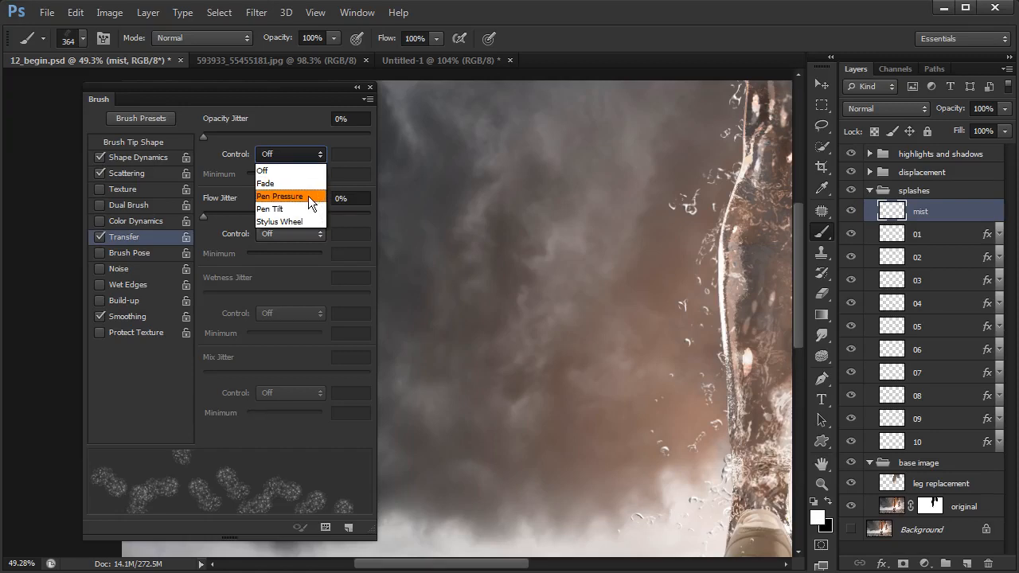
pyautogui.click(308, 196)
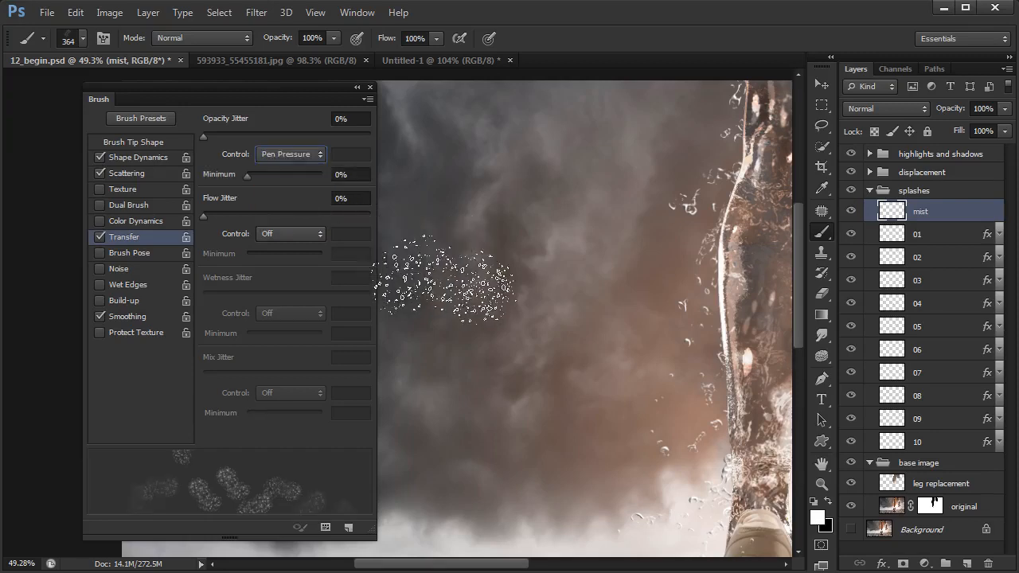
# Set the brush's Scatter to 267% and return to the Shape Dynamics settings
pyautogui.click(153, 172)
pyautogui.moveTo(239, 138); pyautogui.dragTo(246, 136)
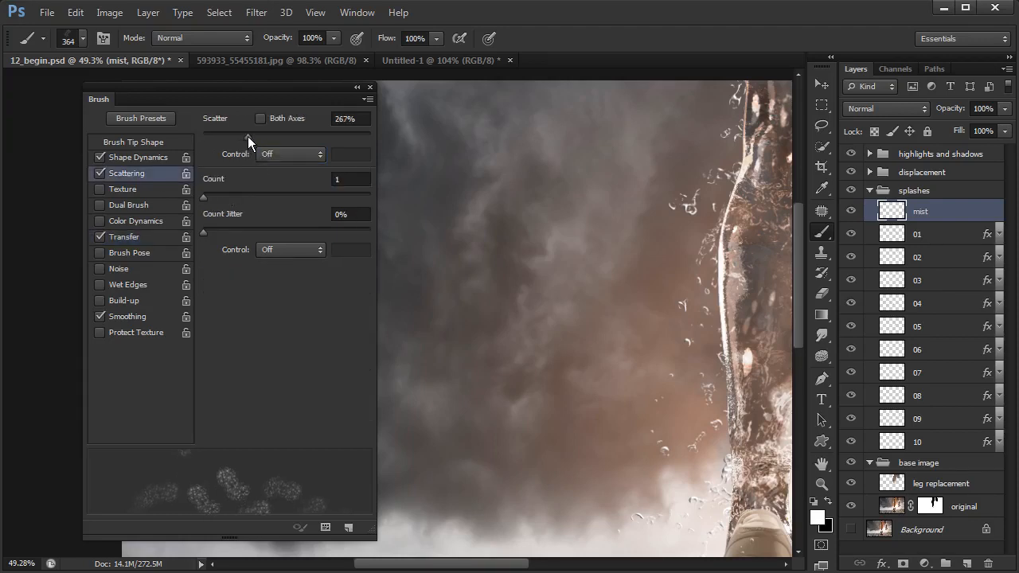
pyautogui.click(159, 157)
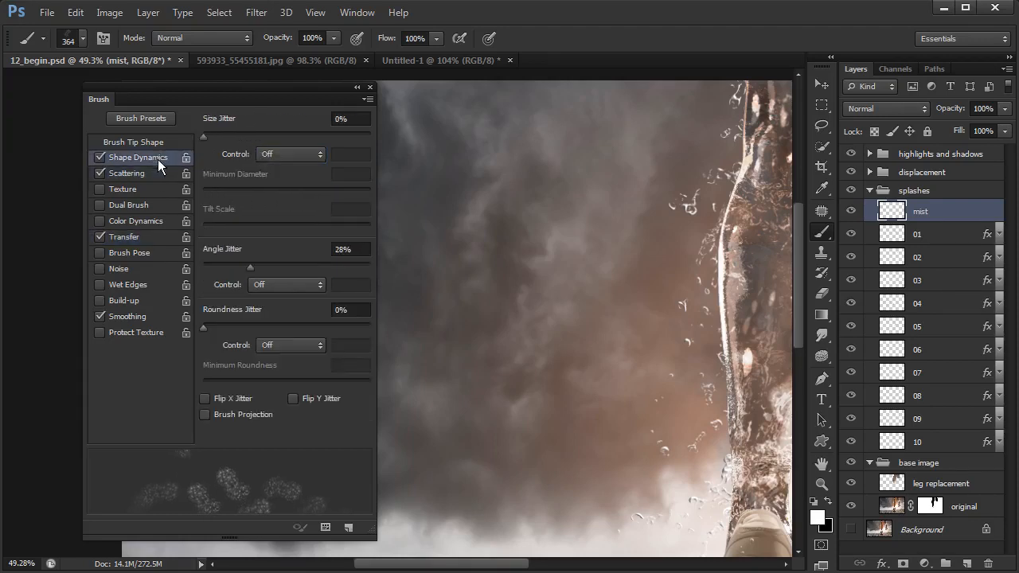
# Set the brush's Size Jitter to 85%, test it on the dark clouds and undo the test strokes
pyautogui.moveTo(204, 136); pyautogui.dragTo(344, 157)
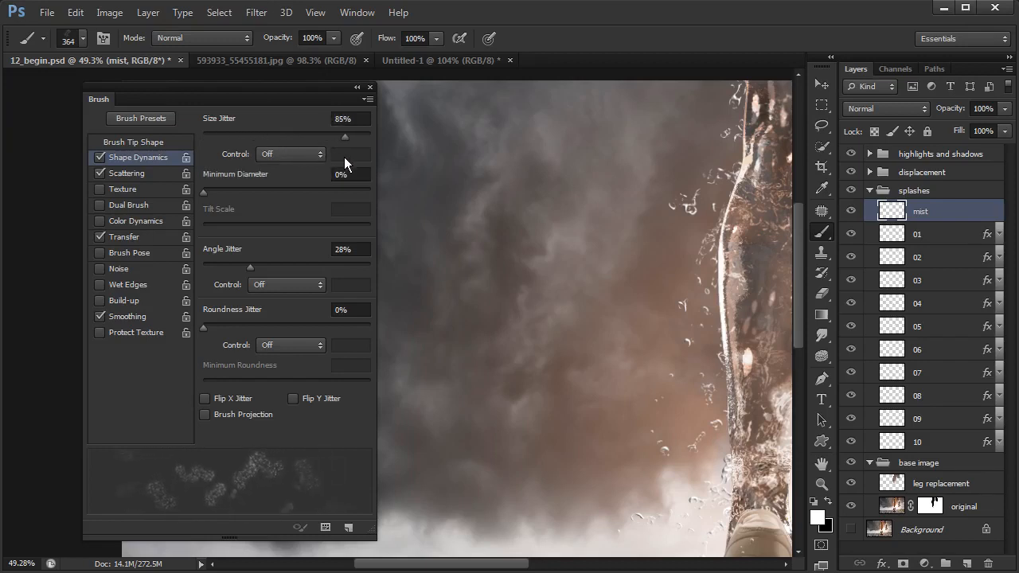
pyautogui.moveTo(495, 214); pyautogui.dragTo(426, 187)
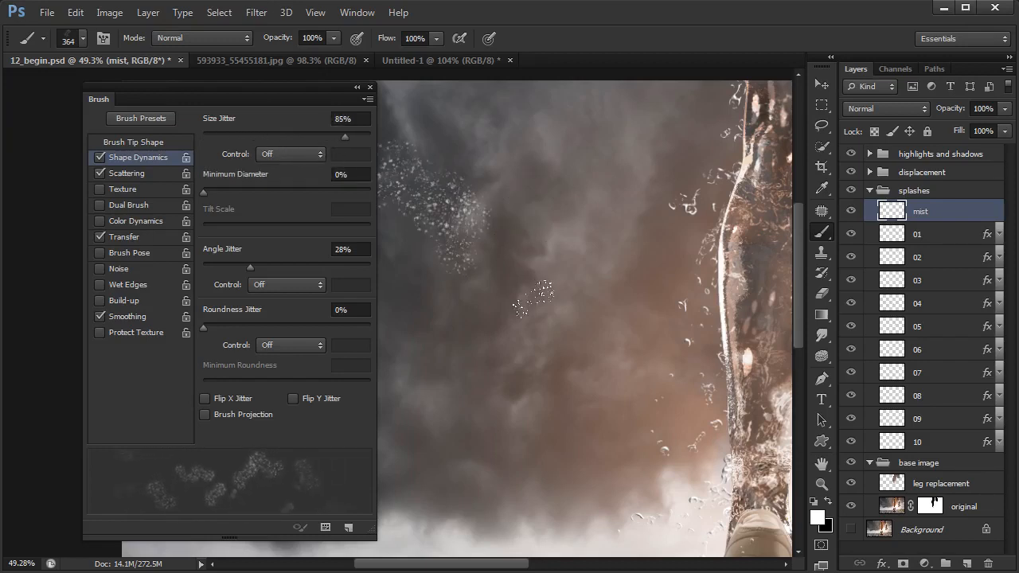
pyautogui.moveTo(546, 316)
pyautogui.mouseDown()
pyautogui.moveTo(607, 313)
pyautogui.moveTo(530, 314)
pyautogui.moveTo(554, 341)
pyautogui.moveTo(569, 330)
pyautogui.mouseUp()
pyautogui.hotkey('ctrl', 'alt', 'z')
pyautogui.hotkey('ctrl', 'alt', 'z')
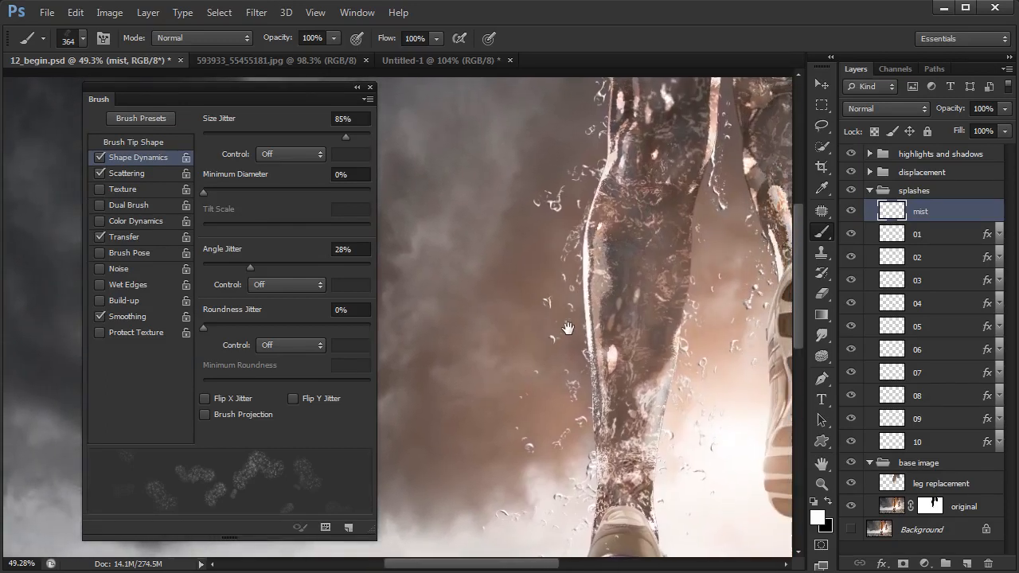
# Try a mist dab beside the upper part of the standing leg, undo it, and set the brush size to 454 px
pyautogui.moveTo(602, 293)
pyautogui.mouseDown()
pyautogui.moveTo(583, 309)
pyautogui.moveTo(558, 309)
pyautogui.mouseUp()
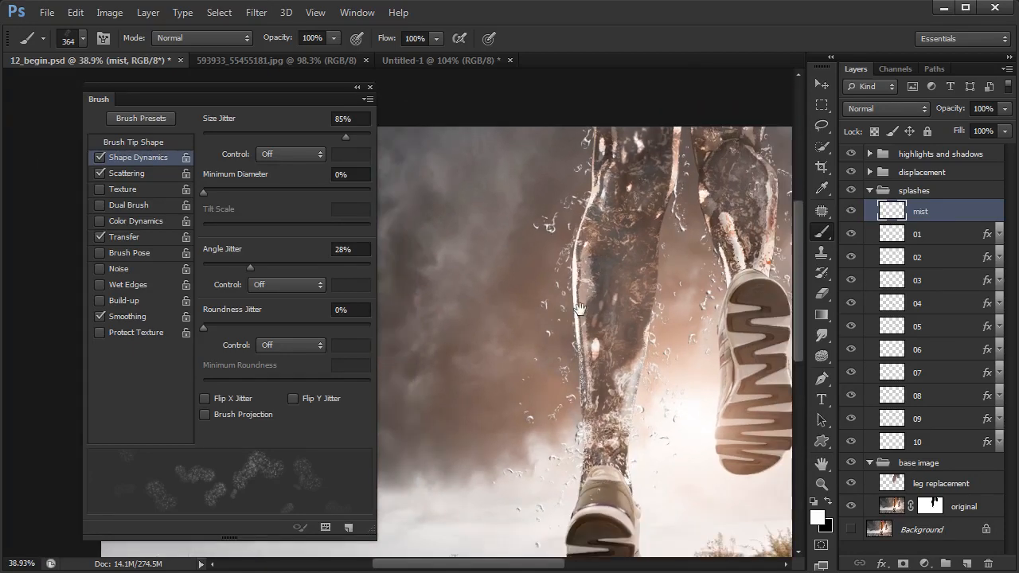
pyautogui.moveTo(559, 265)
pyautogui.mouseDown()
pyautogui.moveTo(538, 253)
pyautogui.moveTo(563, 257)
pyautogui.mouseUp()
pyautogui.moveTo(526, 189); pyautogui.dragTo(547, 192)
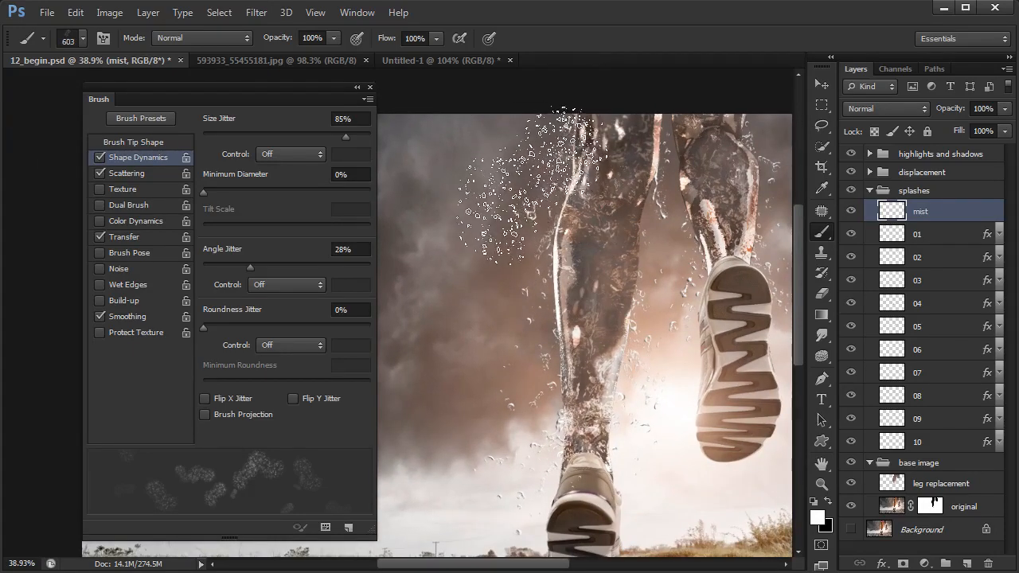
pyautogui.click(532, 186)
pyautogui.hotkey('ctrl', 'z')
pyautogui.moveTo(559, 212); pyautogui.dragTo(536, 212)
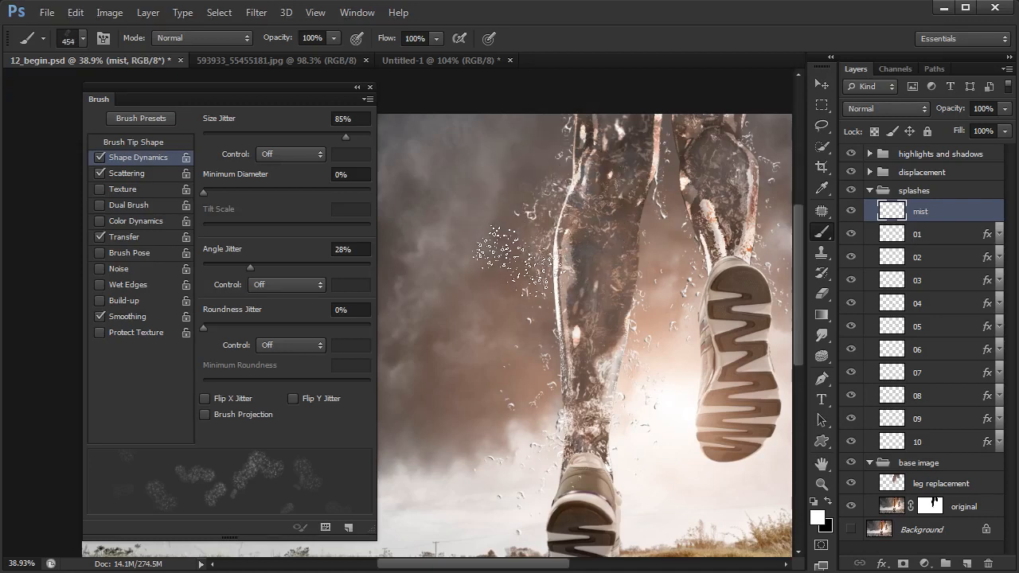
# Paint scattered mist over the clouds along the outer side of the standing leg, from the knee down to the ankle
pyautogui.click(516, 253)
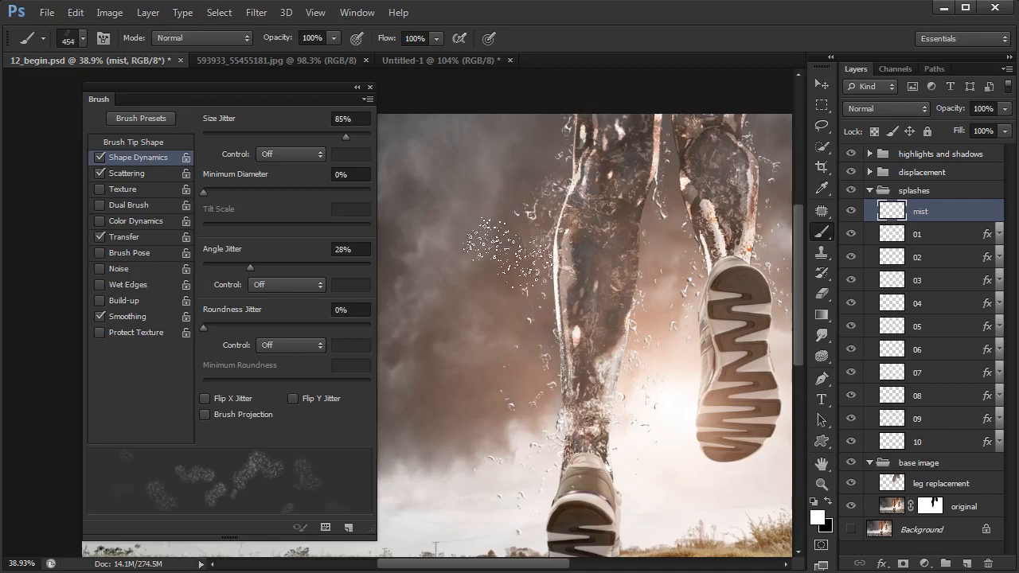
pyautogui.click(541, 150)
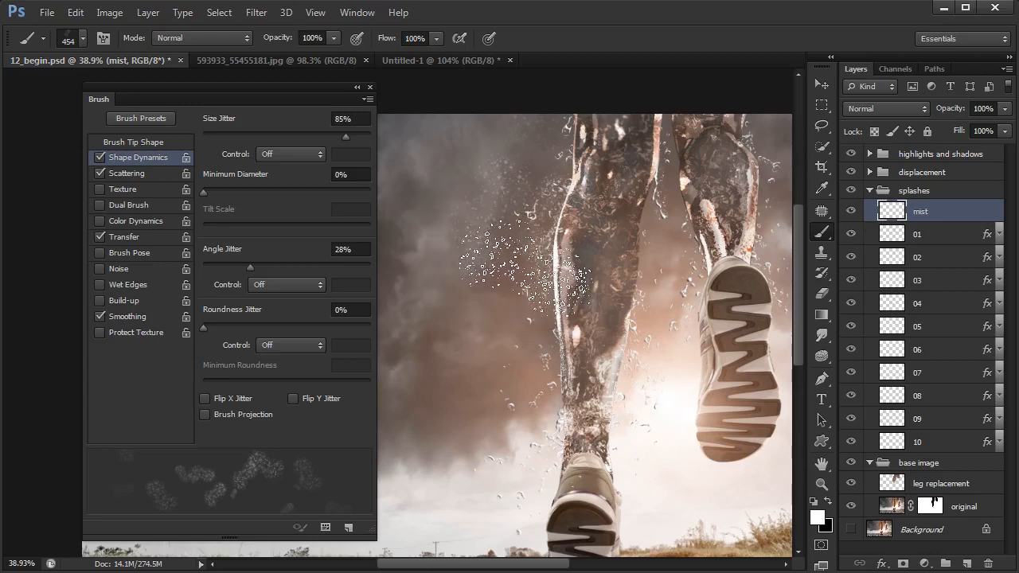
pyautogui.click(527, 271)
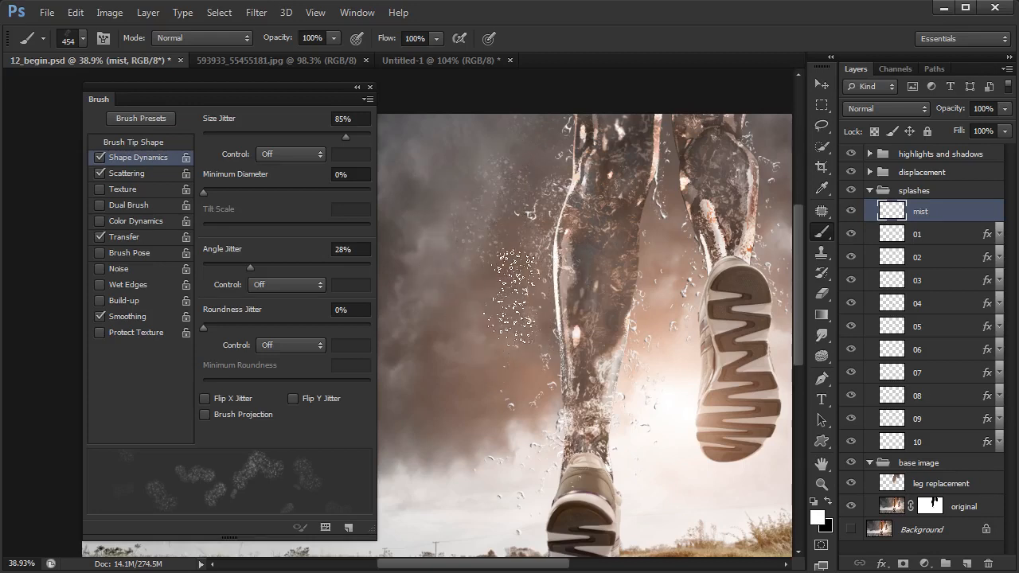
pyautogui.click(527, 271)
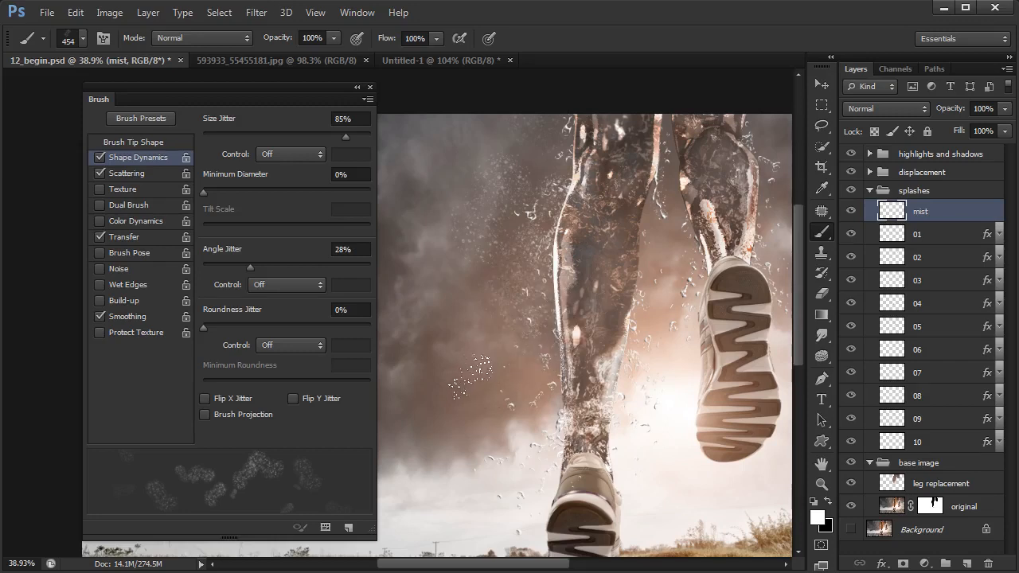
pyautogui.click(499, 365)
pyautogui.moveTo(523, 352)
pyautogui.mouseDown()
pyautogui.moveTo(519, 430)
pyautogui.moveTo(515, 398)
pyautogui.moveTo(543, 298)
pyautogui.moveTo(501, 373)
pyautogui.moveTo(527, 349)
pyautogui.moveTo(505, 418)
pyautogui.moveTo(538, 416)
pyautogui.mouseUp()
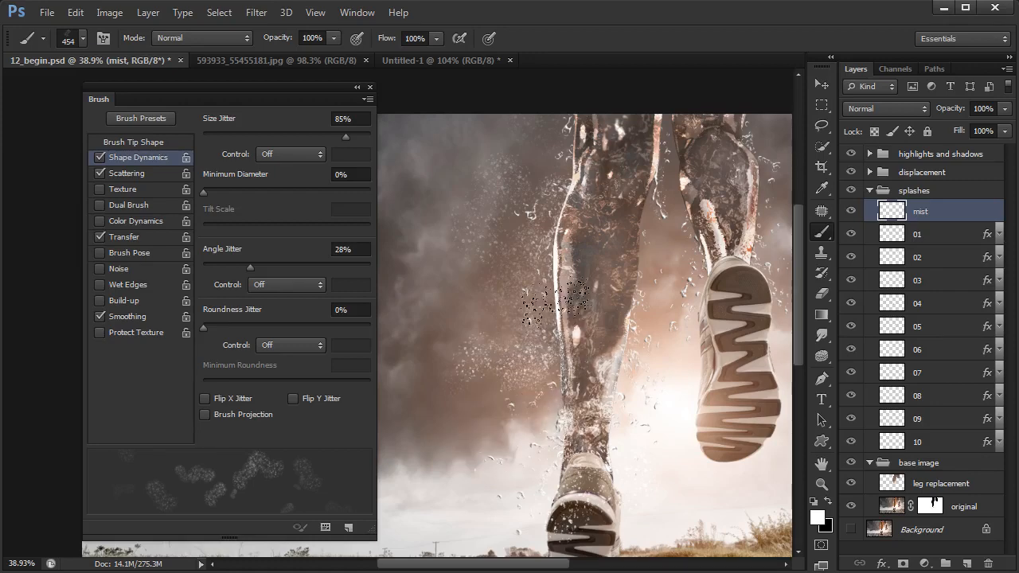
pyautogui.moveTo(631, 361); pyautogui.dragTo(595, 337)
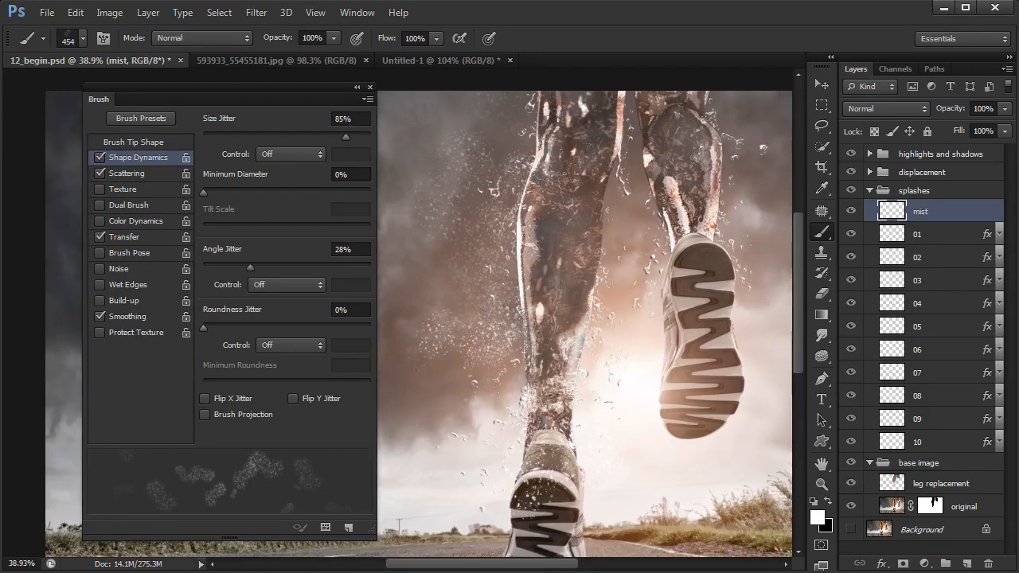
pyautogui.click(427, 414)
# Paint mist around the raised leg with a 601 px brush and Scatter set to 86%, and close the brush settings
pyautogui.moveTo(450, 415)
pyautogui.mouseDown()
pyautogui.moveTo(487, 413)
pyautogui.moveTo(537, 374)
pyautogui.moveTo(530, 360)
pyautogui.mouseUp()
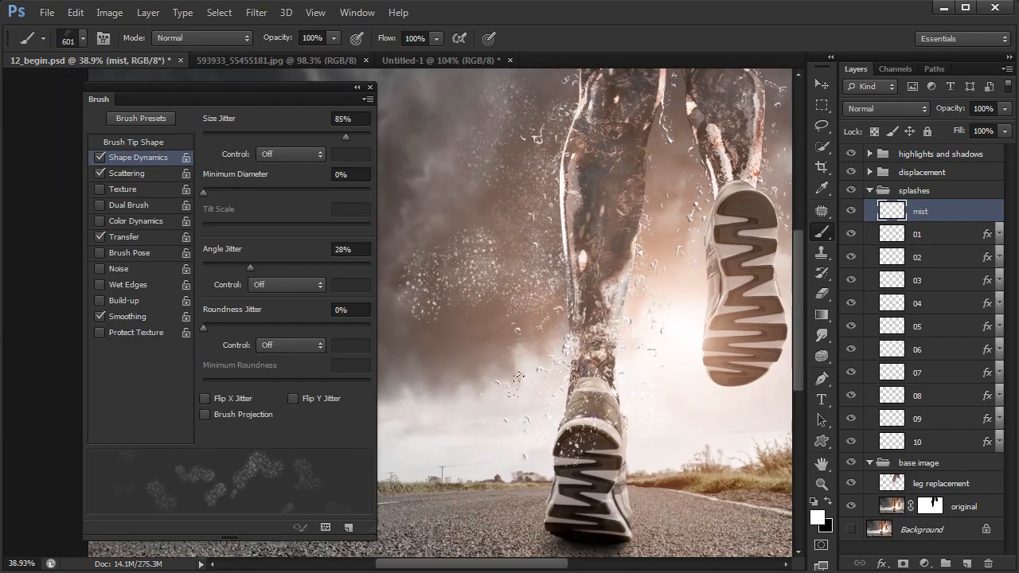
pyautogui.click(152, 173)
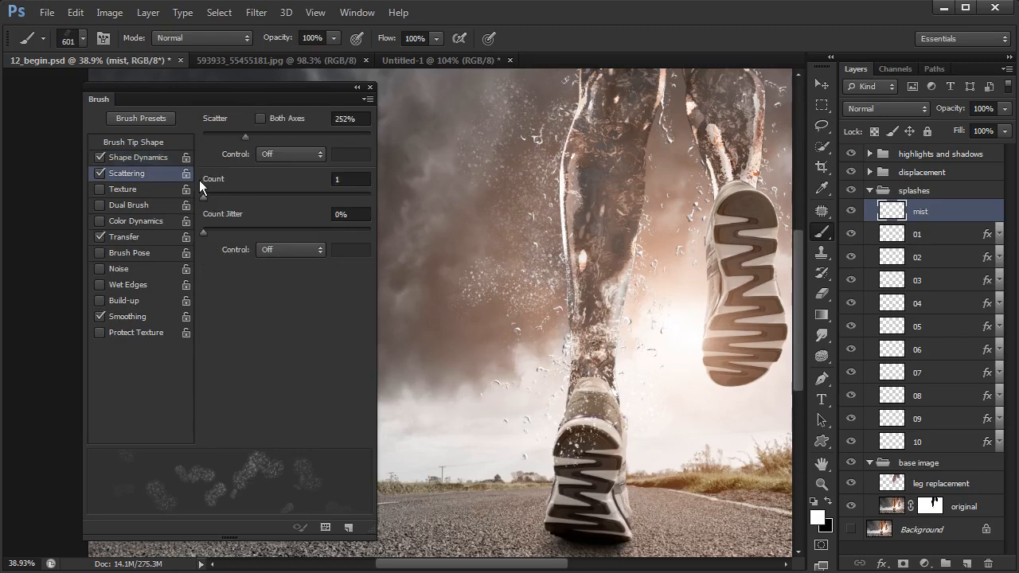
pyautogui.moveTo(242, 136); pyautogui.dragTo(217, 135)
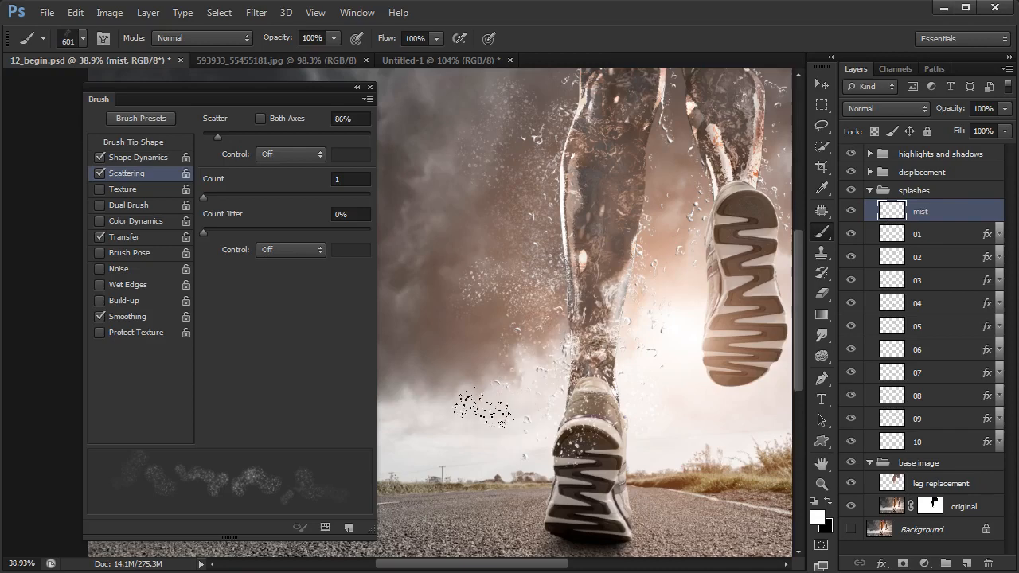
pyautogui.moveTo(633, 354)
pyautogui.mouseDown()
pyautogui.moveTo(602, 368)
pyautogui.moveTo(580, 353)
pyautogui.moveTo(523, 408)
pyautogui.mouseUp()
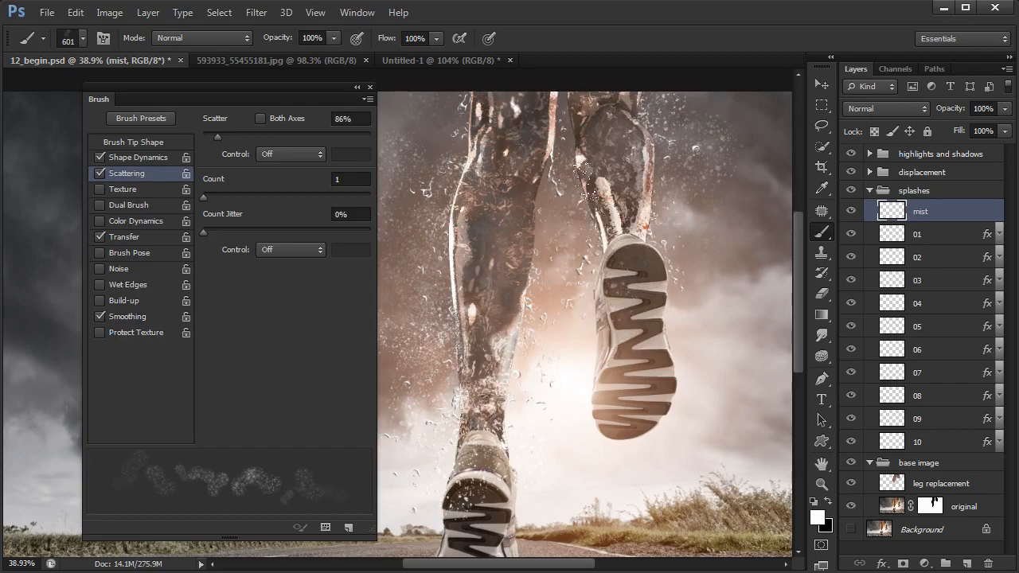
pyautogui.click(370, 87)
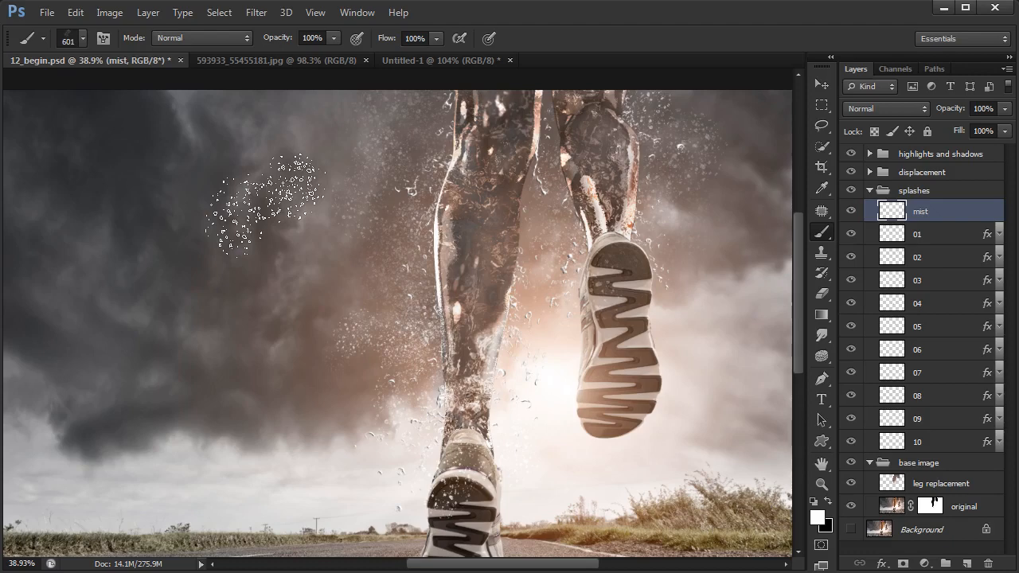
# Save the configured brush as a new brush preset named "mist" with its size captured
pyautogui.click(83, 38)
pyautogui.click(207, 66)
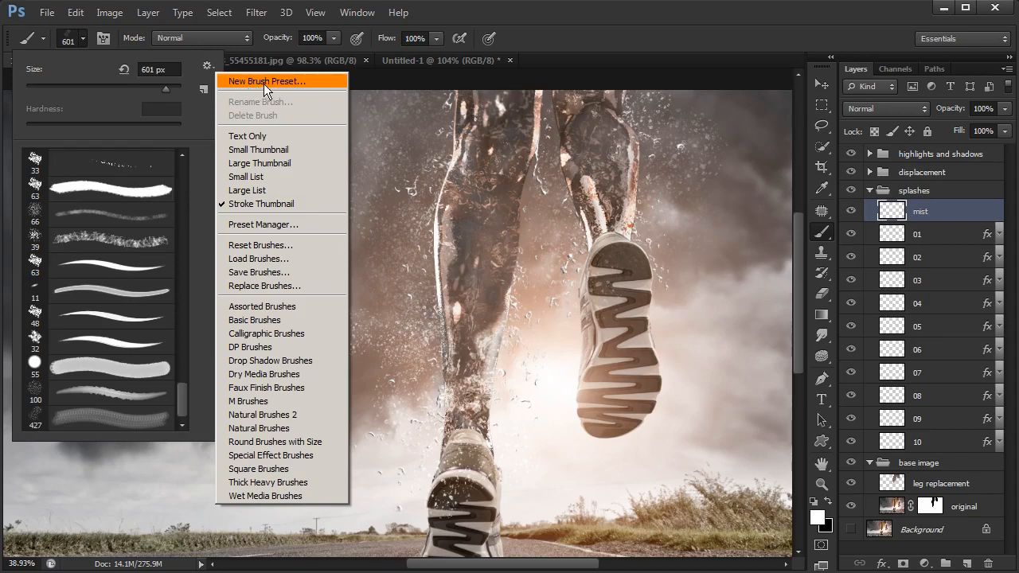
pyautogui.click(263, 82)
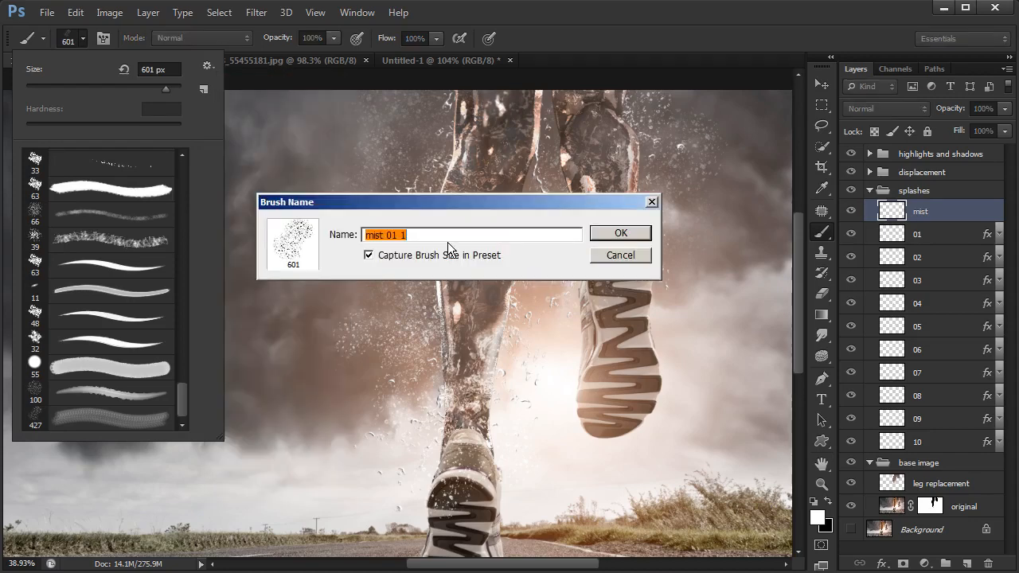
pyautogui.write('mist')
pyautogui.press('Return')
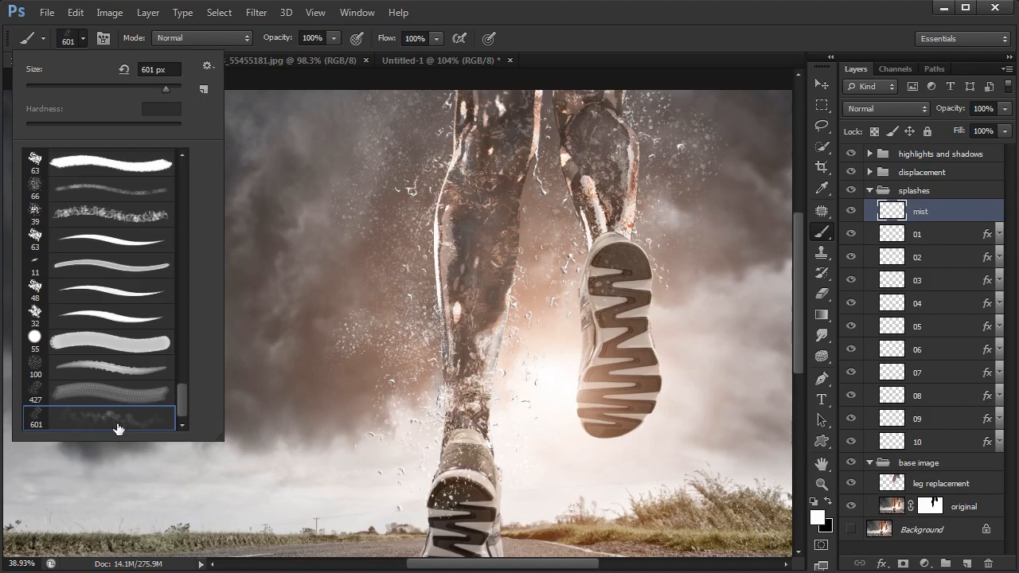
pyautogui.moveTo(181, 273); pyautogui.dragTo(181, 143)
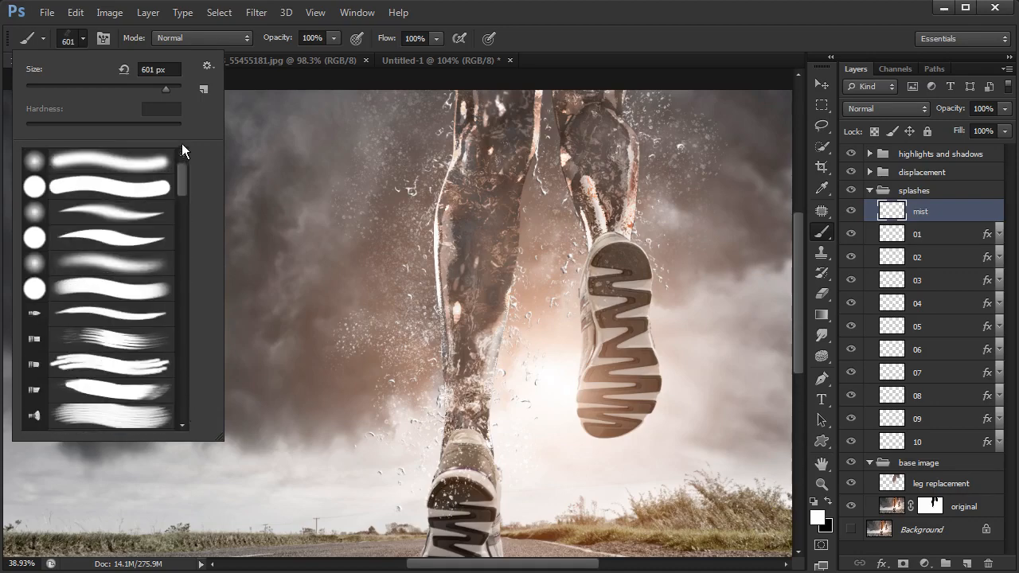
pyautogui.click(582, 33)
# Resize the mist brush to 540 px and paint more mist in the gap between the two legs
pyautogui.keyDown('alt'); pyautogui.moveTo(597, 330); pyautogui.dragTo(577, 330); pyautogui.keyUp('alt')
pyautogui.moveTo(558, 197); pyautogui.dragTo(510, 226)
pyautogui.moveTo(519, 299); pyautogui.dragTo(512, 292)
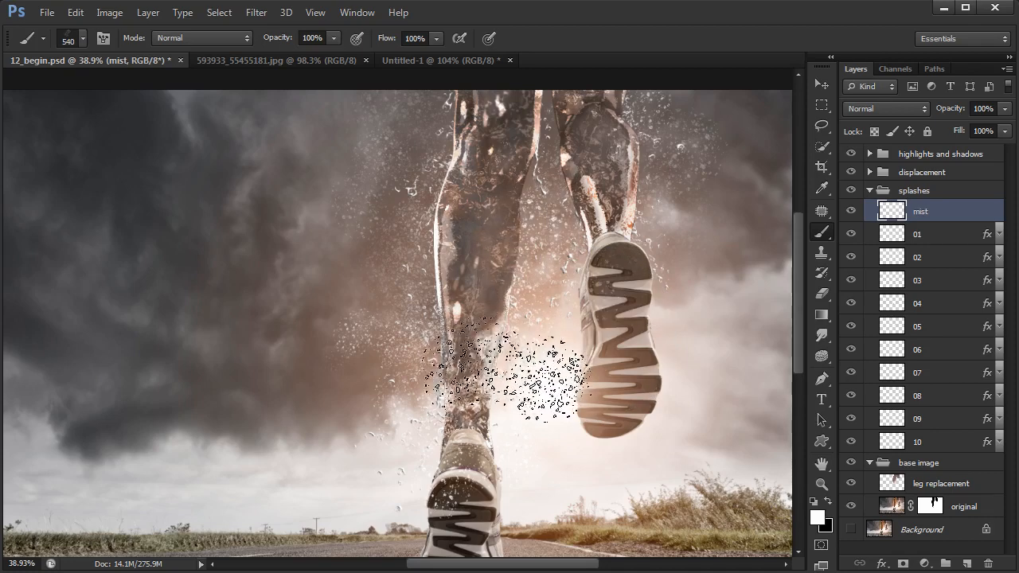
# Switch to the Eraser tool with a hard round tip and trim mist along the outer edge of the standing leg
pyautogui.press('e')
pyautogui.moveTo(505, 262)
pyautogui.keyDown('alt'); pyautogui.mouseDown()
pyautogui.moveTo(513, 286)
pyautogui.moveTo(526, 280)
pyautogui.mouseUp(); pyautogui.keyUp('alt')
pyautogui.rightClick(405, 219)
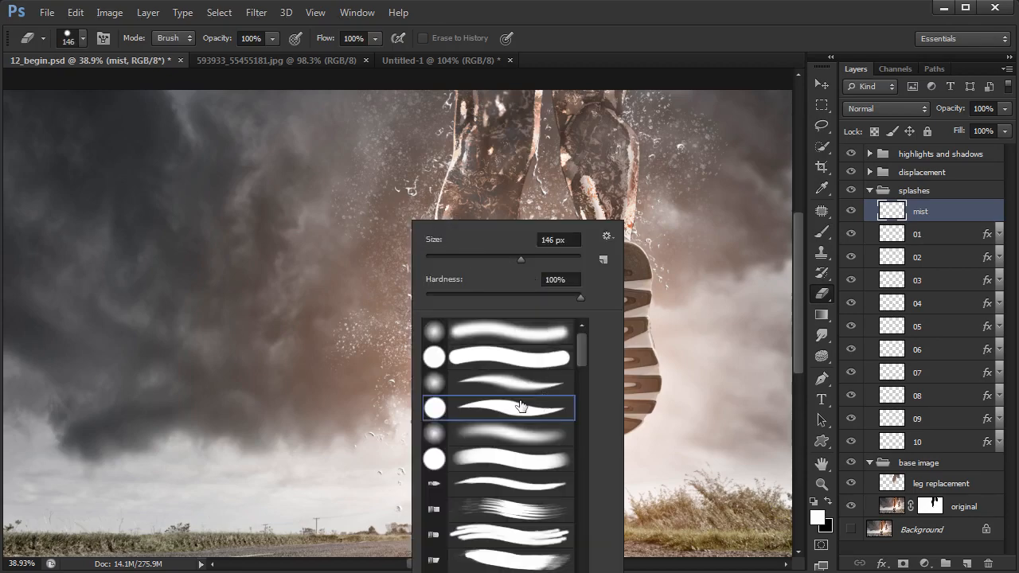
pyautogui.click(303, 255)
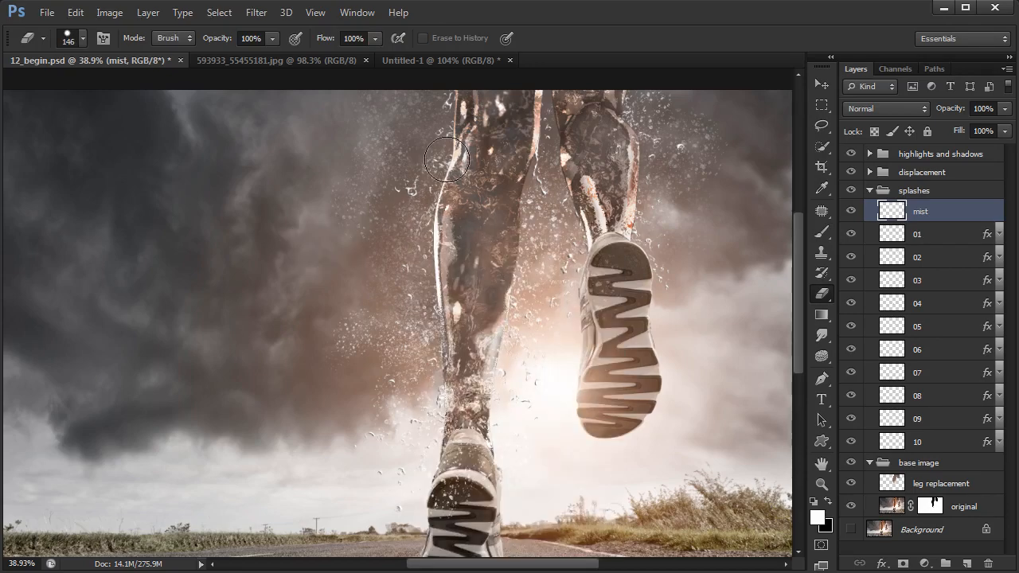
pyautogui.moveTo(435, 183)
pyautogui.mouseDown()
pyautogui.moveTo(465, 197)
pyautogui.moveTo(423, 241)
pyautogui.mouseUp()
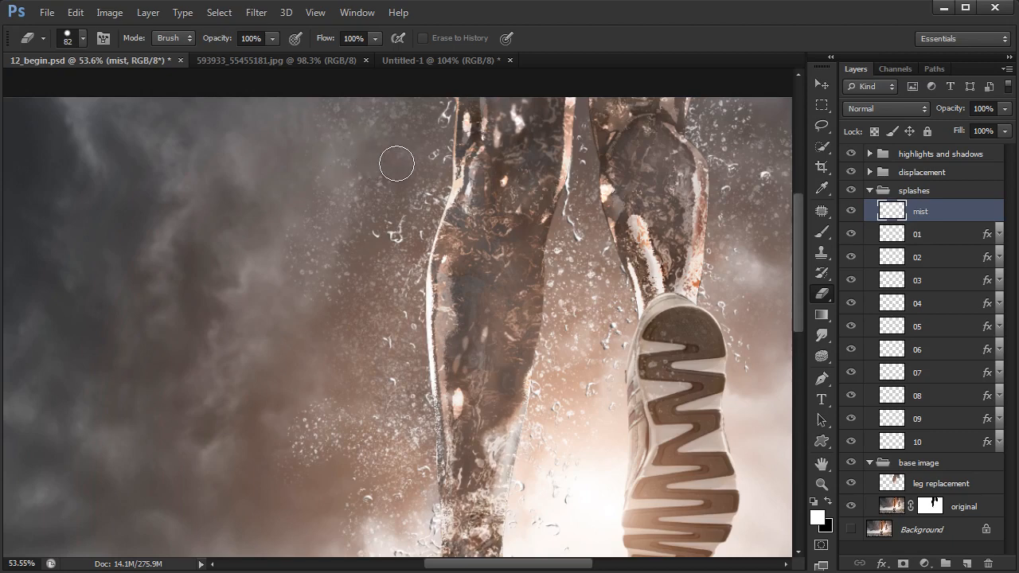
# Load the 427 px mist brush as the eraser tip, resize it to 339 px and thin the mist beside the knee
pyautogui.rightClick(327, 220)
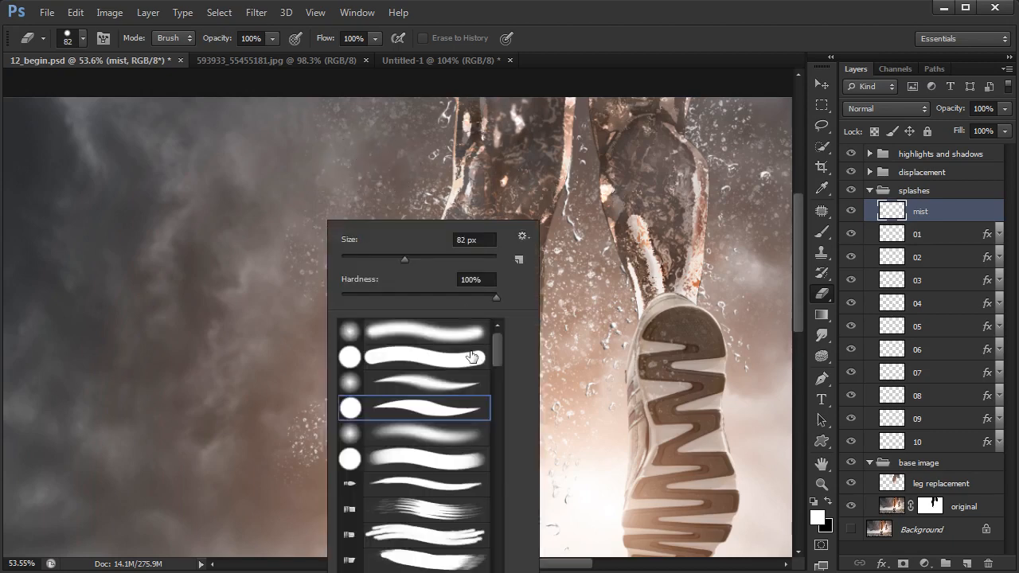
pyautogui.moveTo(498, 350); pyautogui.dragTo(503, 572)
pyautogui.click(462, 569)
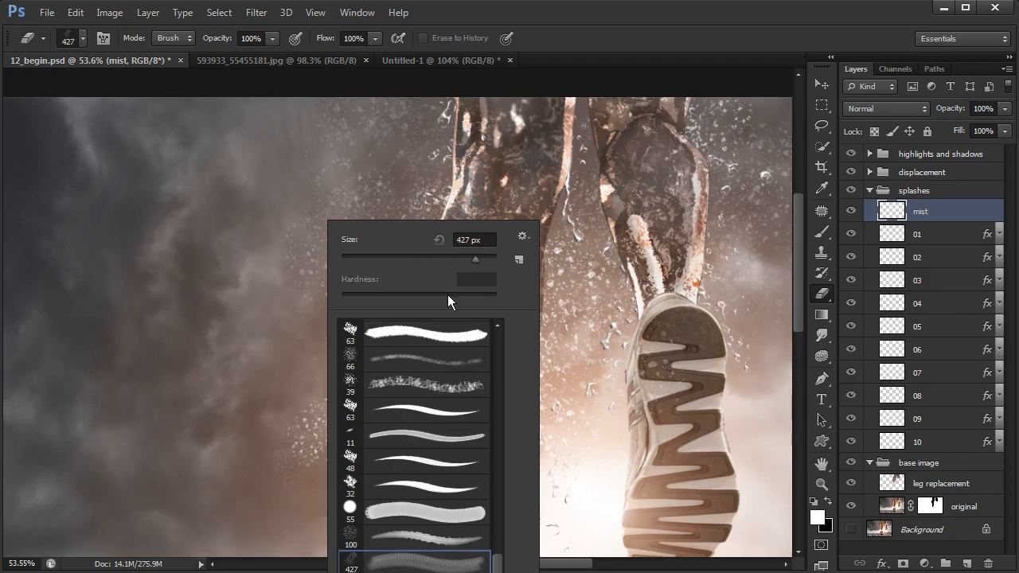
pyautogui.press('Return')
pyautogui.moveTo(346, 216); pyautogui.dragTo(327, 217)
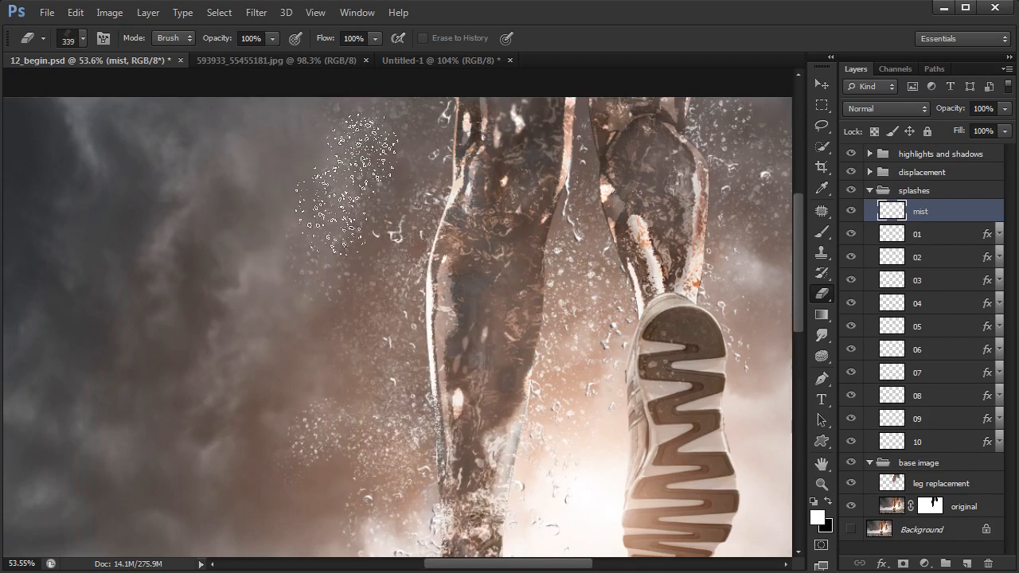
pyautogui.moveTo(374, 187)
pyautogui.mouseDown()
pyautogui.moveTo(348, 163)
pyautogui.moveTo(366, 183)
pyautogui.moveTo(322, 269)
pyautogui.mouseUp()
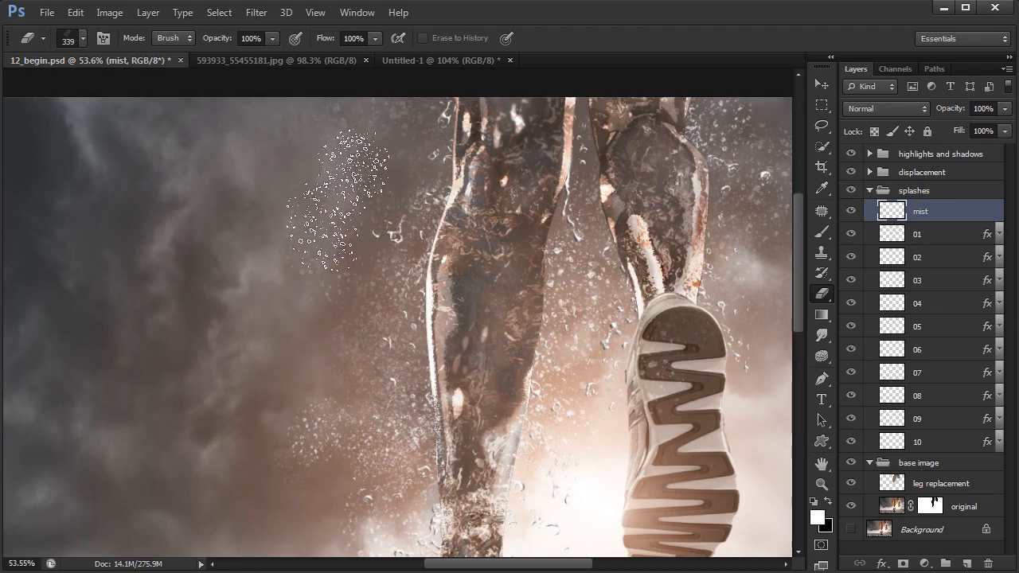
# Reduce the eraser to 204 px and thin the mist beside the lower leg and between the two legs
pyautogui.moveTo(442, 407); pyautogui.dragTo(453, 356)
pyautogui.moveTo(385, 303); pyautogui.dragTo(356, 307)
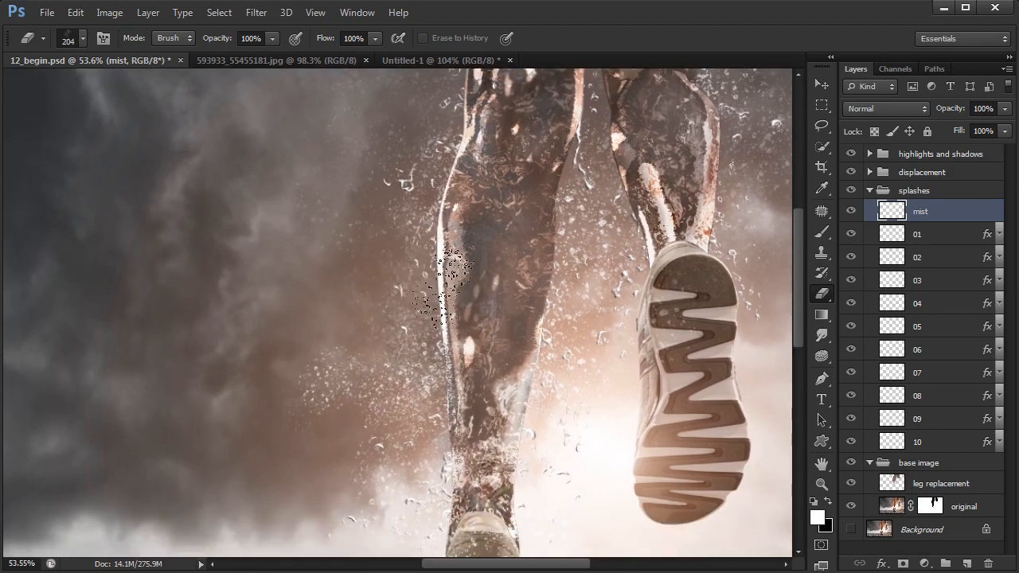
pyautogui.moveTo(406, 405); pyautogui.dragTo(410, 370)
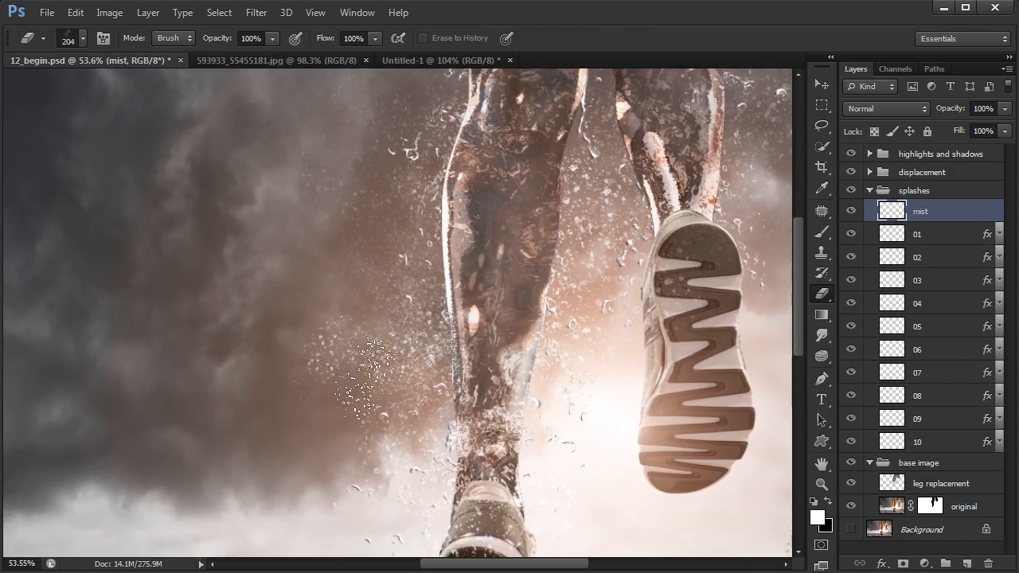
pyautogui.moveTo(537, 351); pyautogui.dragTo(445, 367)
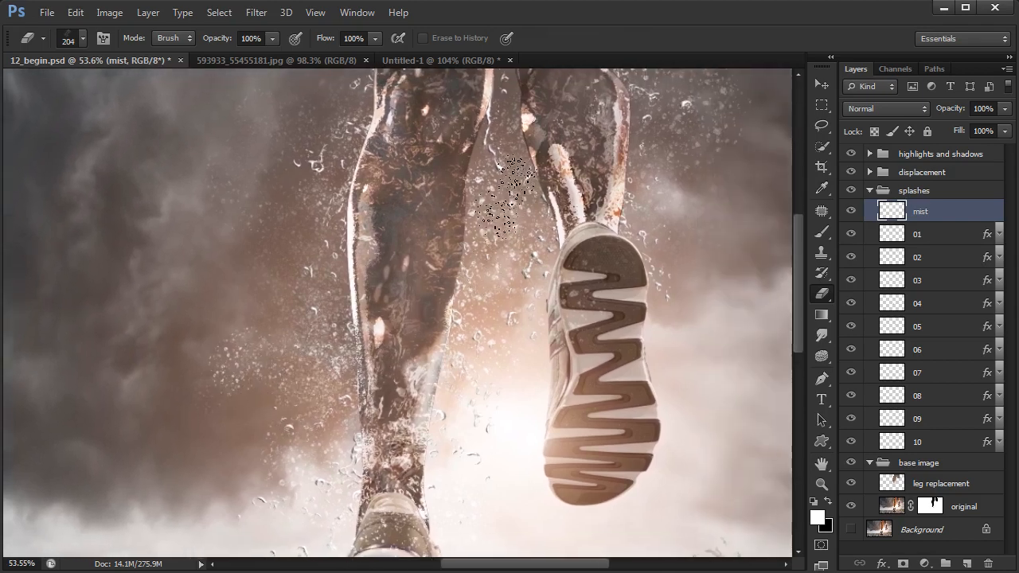
pyautogui.moveTo(515, 223); pyautogui.dragTo(500, 263)
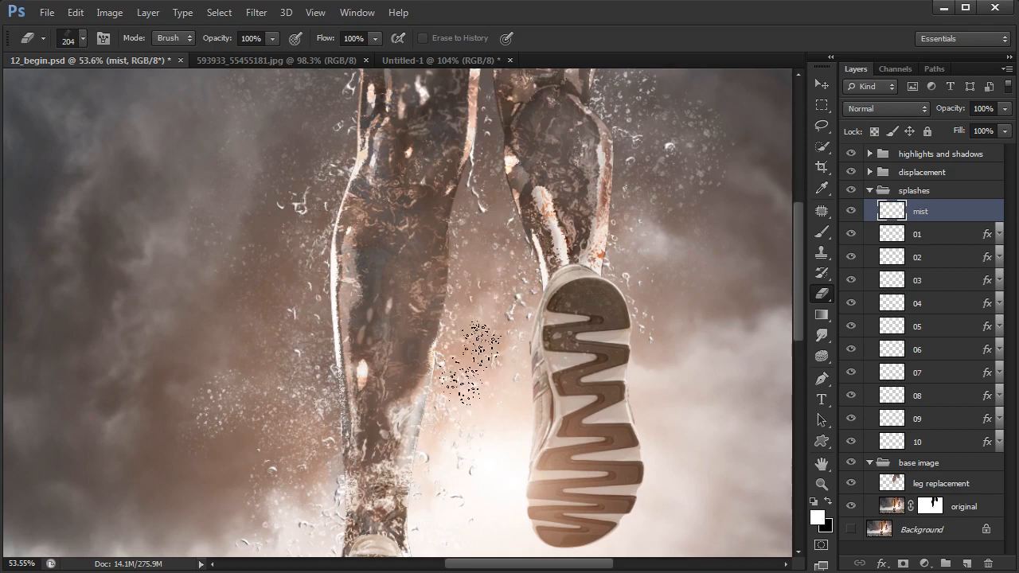
pyautogui.moveTo(532, 187); pyautogui.dragTo(445, 283)
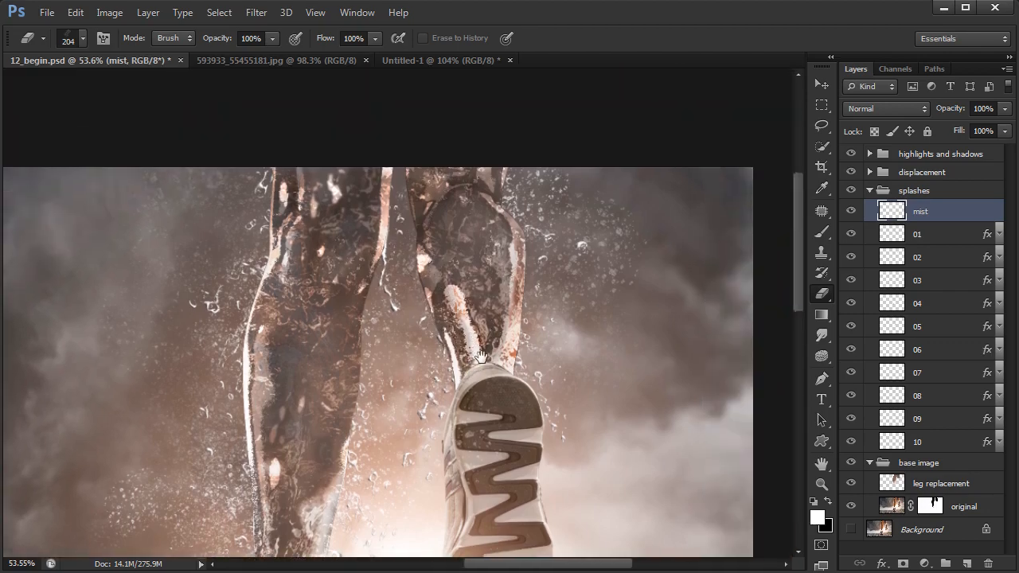
pyautogui.scroll(-4, 509, 374)
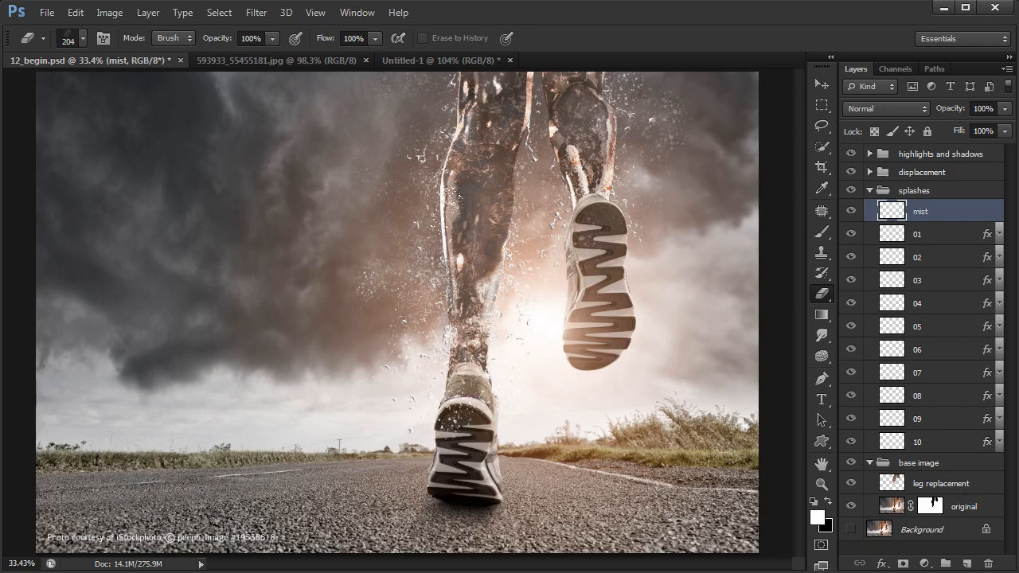
pyautogui.moveTo(537, 214)
pyautogui.mouseDown()
pyautogui.moveTo(560, 215)
pyautogui.moveTo(545, 313)
pyautogui.mouseUp()
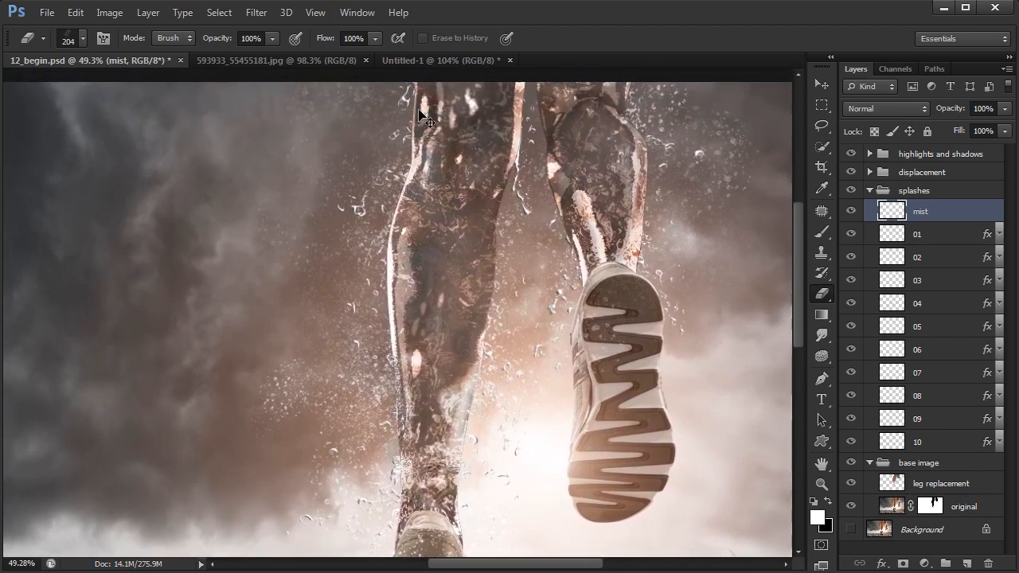